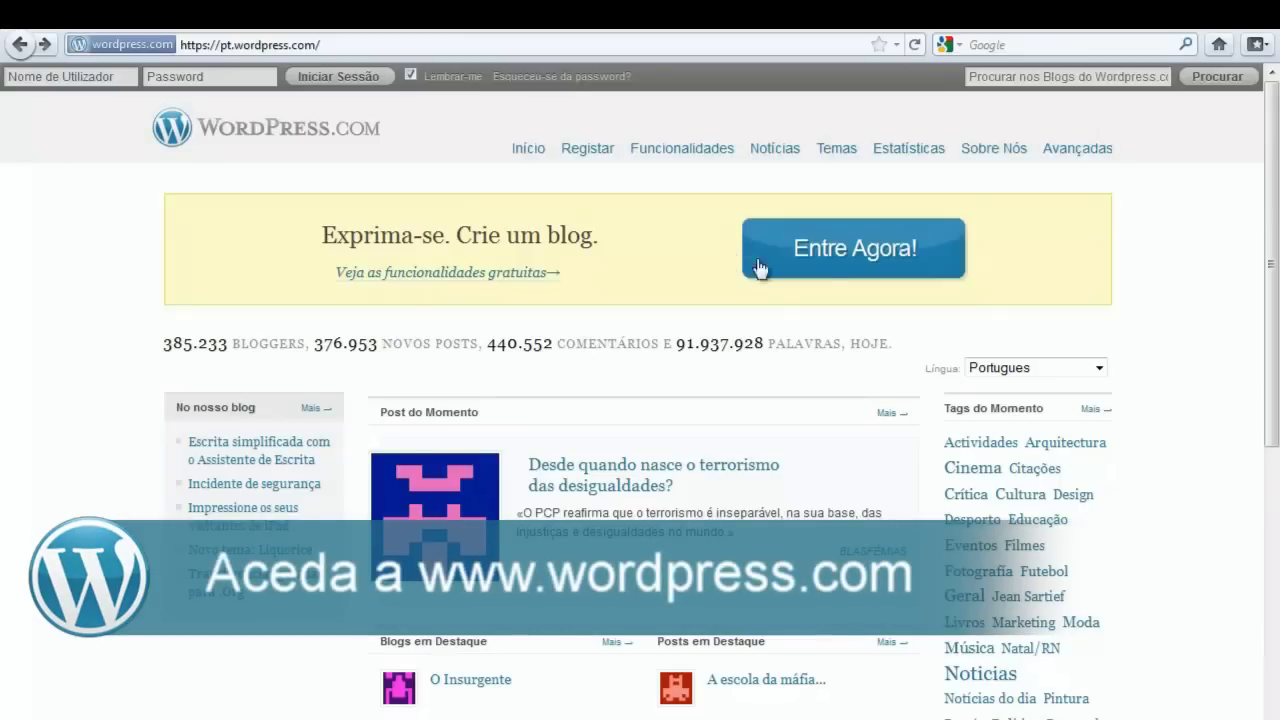
- Start a new blog account with Entre Agora! and keep the free .wordpress.com address suffix
{"action": "left_click", "coordinate": [822, 256]}
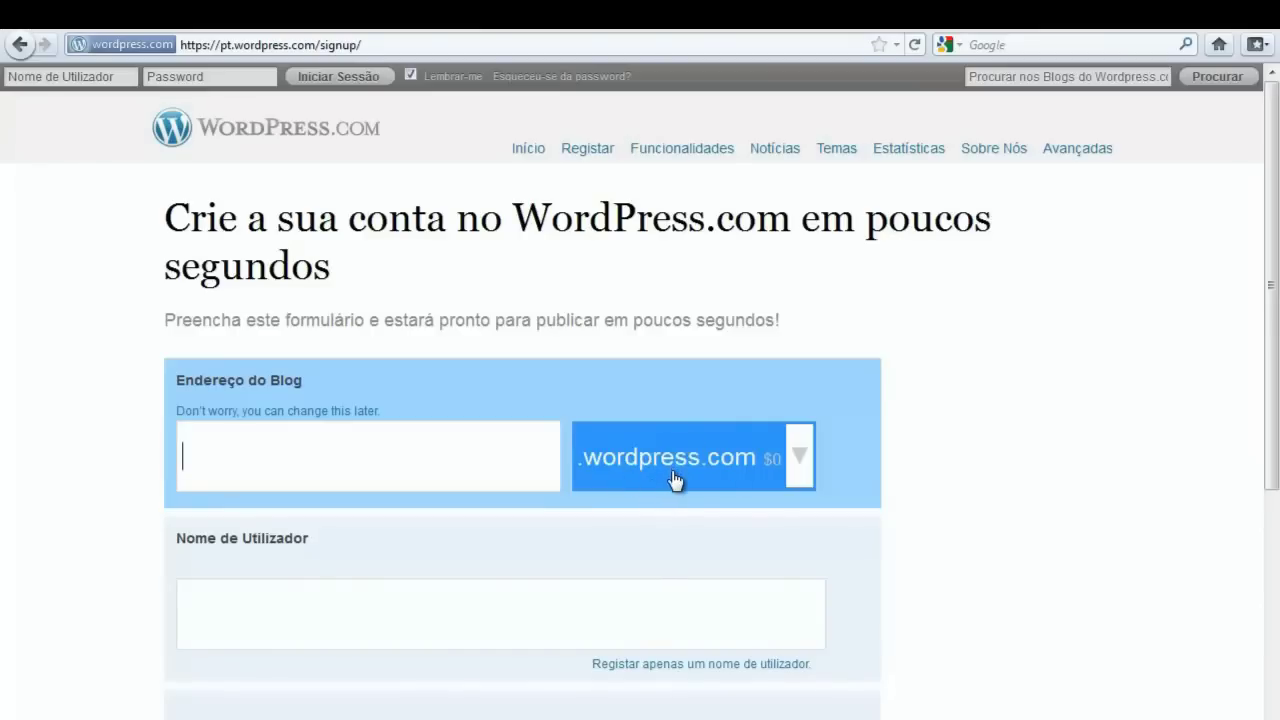
{"action": "left_click", "coordinate": [796, 474]}
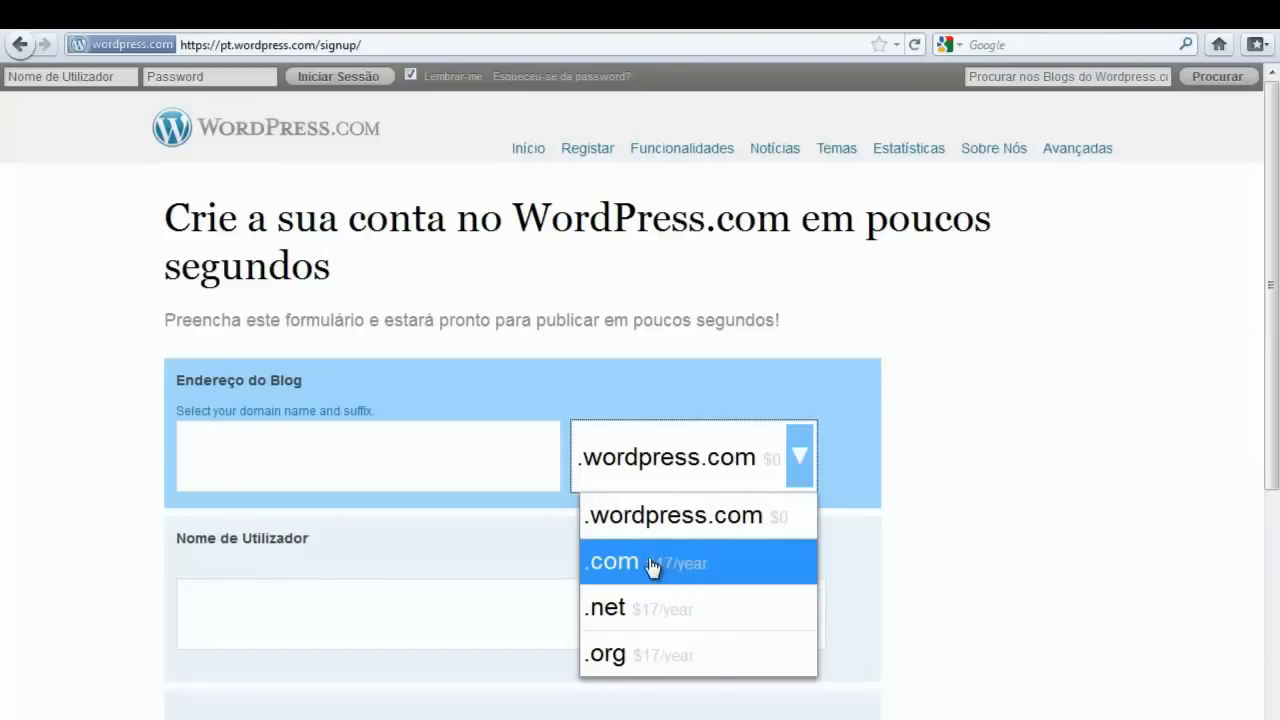
{"action": "left_click", "coordinate": [434, 466]}
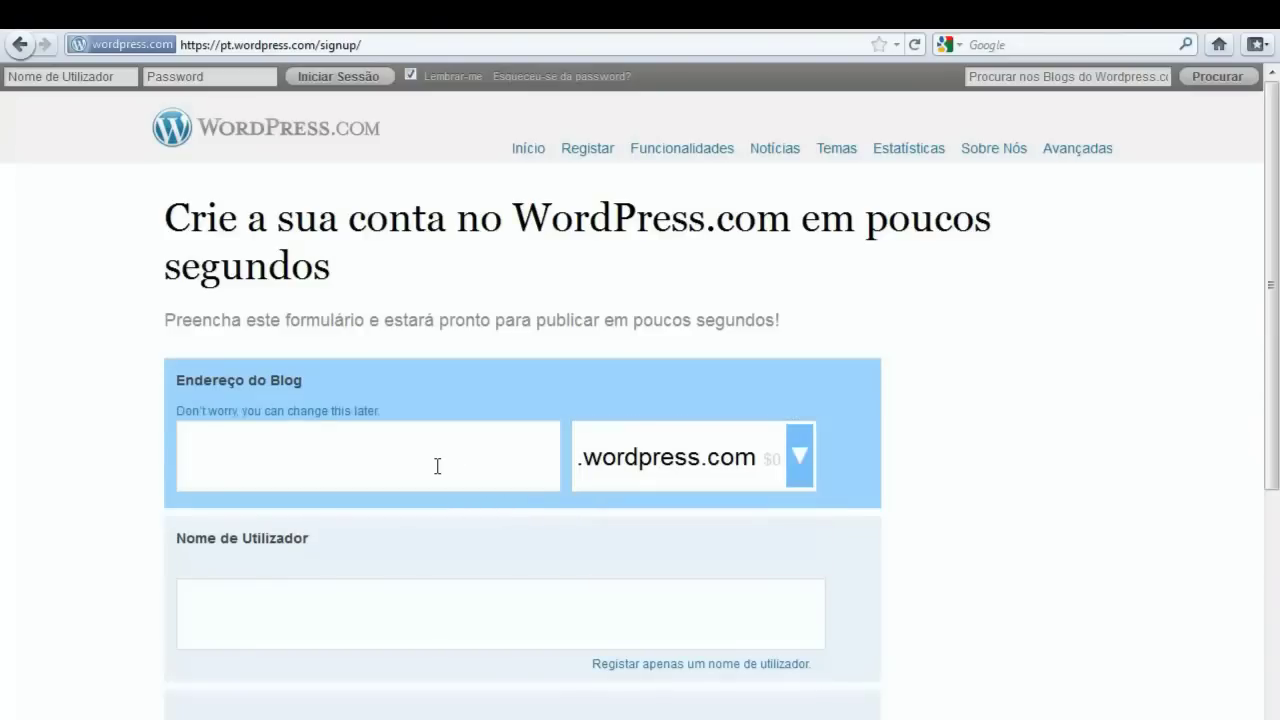
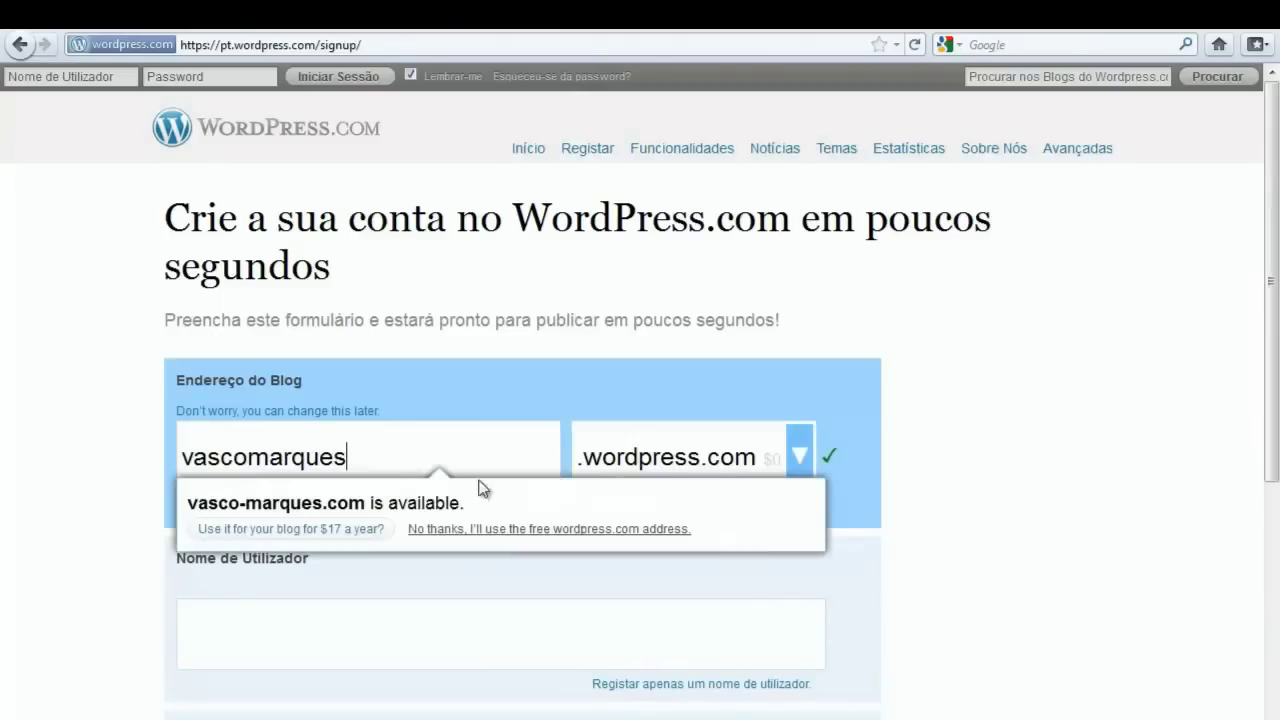
- Enter the blog address and accept the suggested account username
{"action": "left_click", "coordinate": [287, 644]}
{"action": "scroll", "coordinate": [289, 646], "scroll_direction": "down", "scroll_amount": 2}
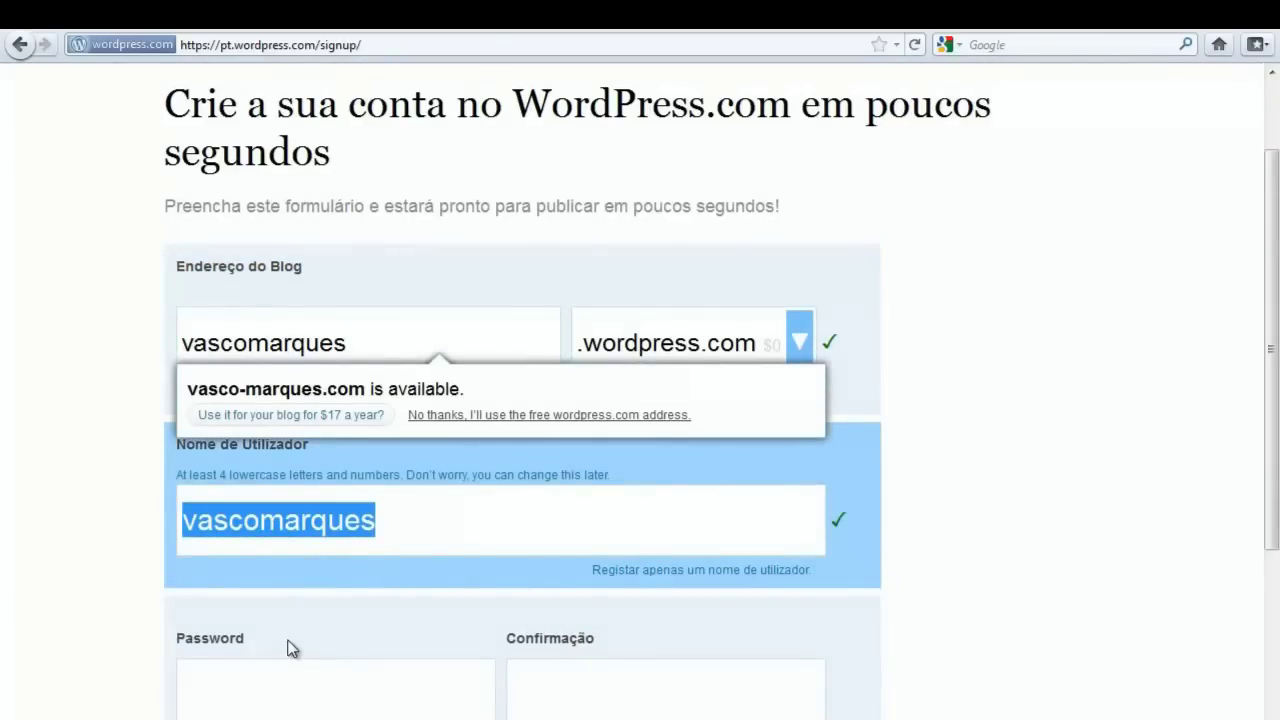
{"action": "scroll", "coordinate": [287, 648], "scroll_direction": "down", "scroll_amount": 2}
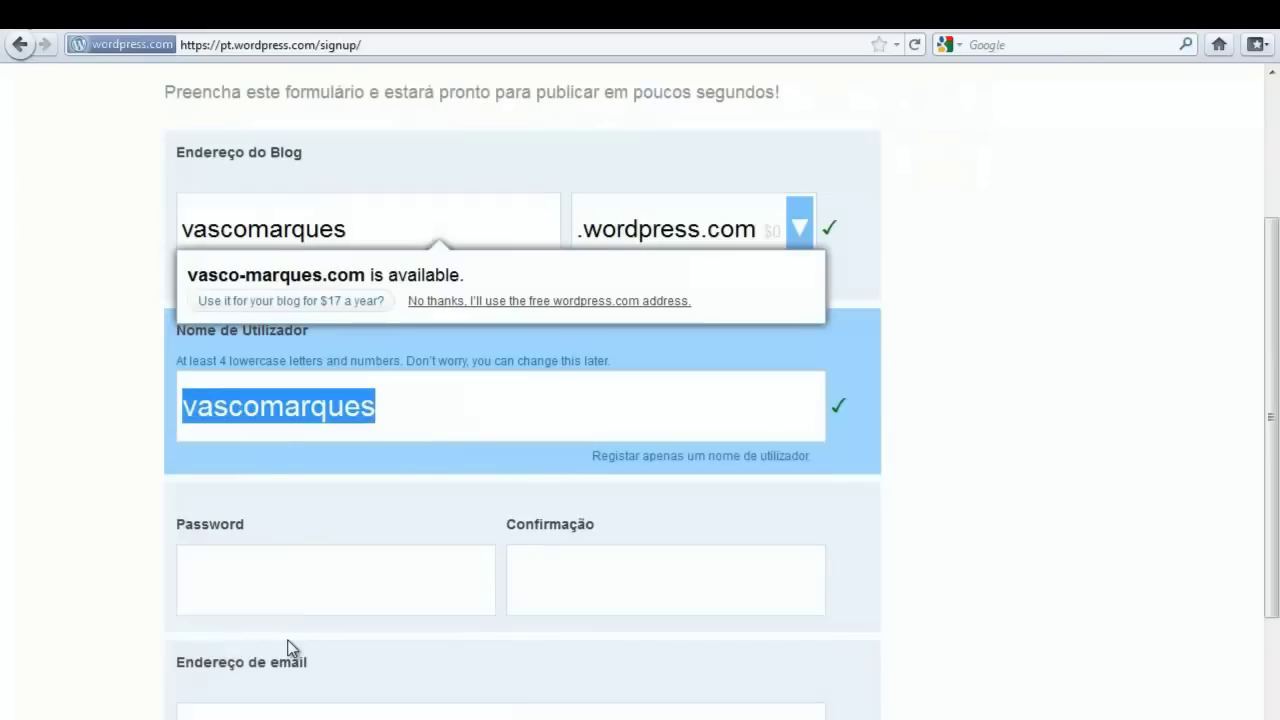
- Enter the account password and confirm it in the second password field
{"action": "left_click", "coordinate": [285, 585]}
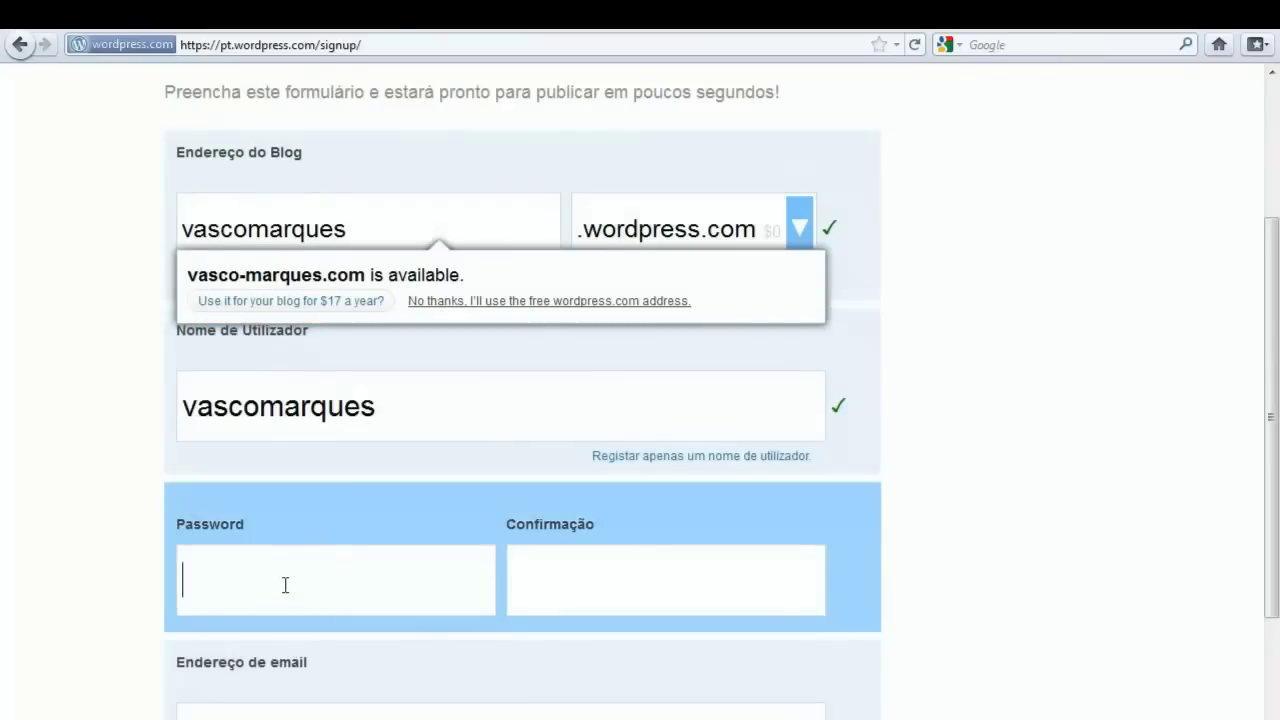
{"action": "type", "text": "•••••••••••"}
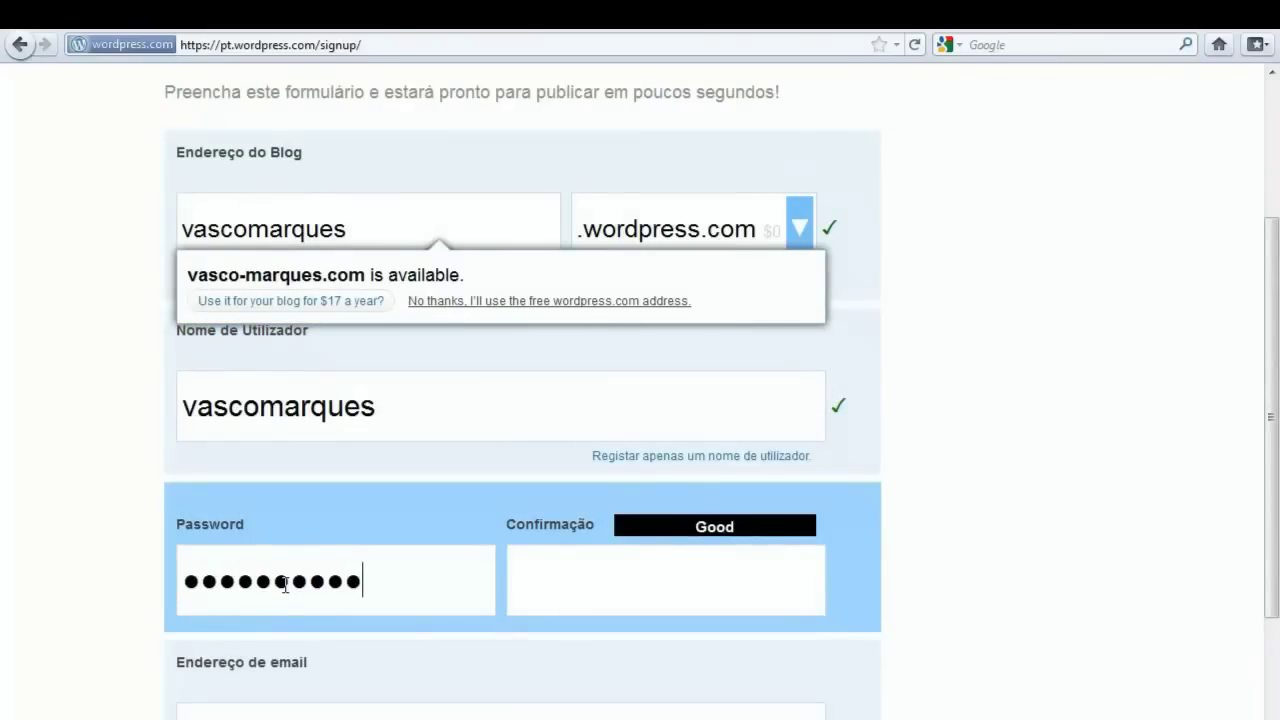
{"action": "left_click", "coordinate": [549, 578]}
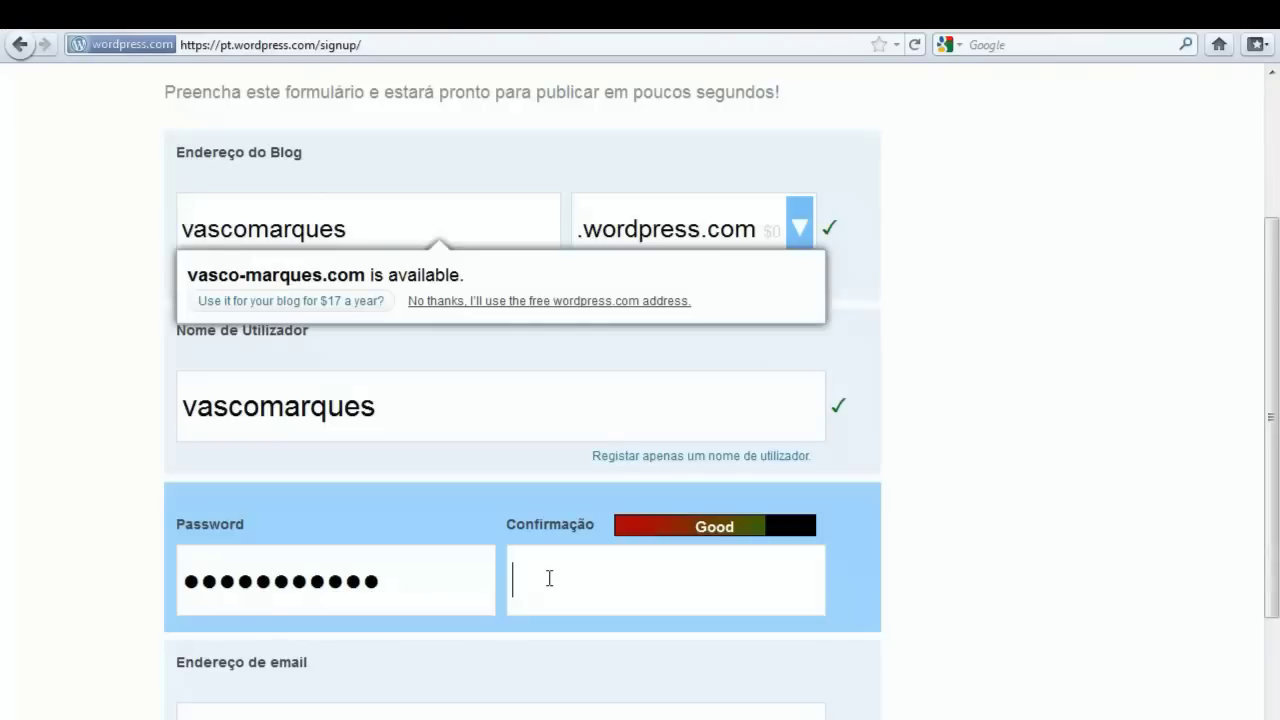
{"action": "type", "text": "•••••••••••"}
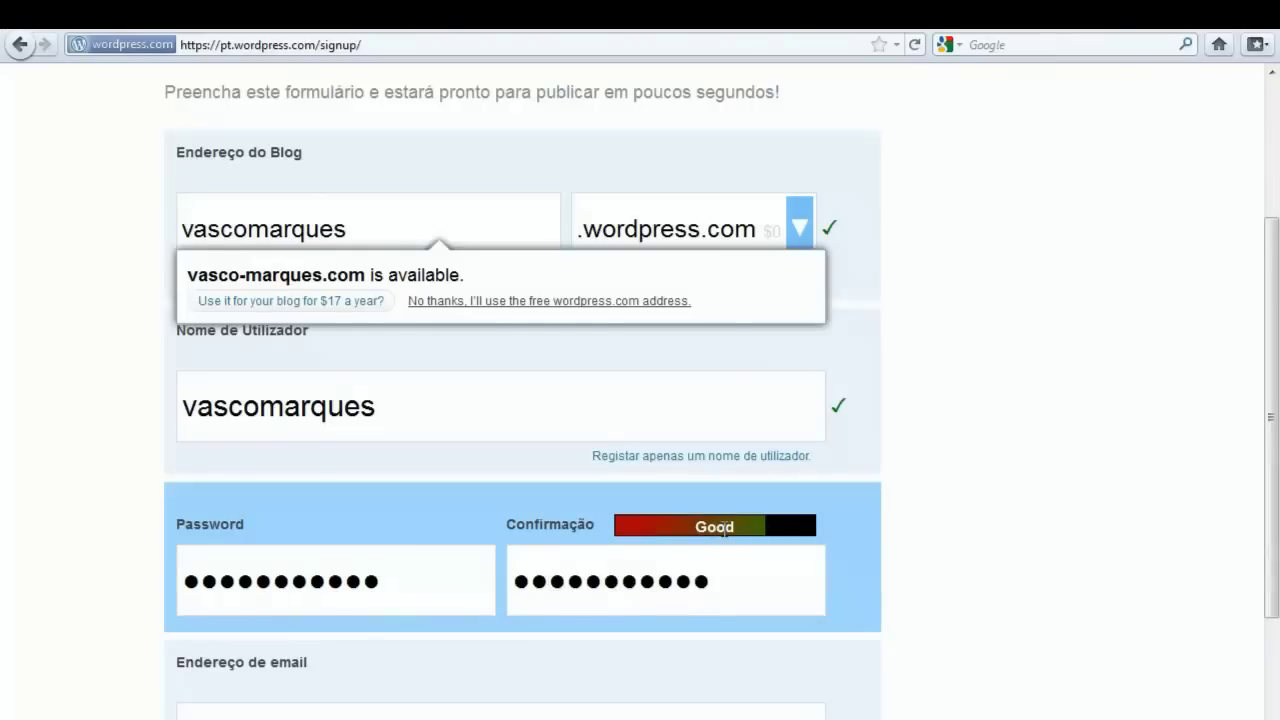
- Fill in the contact e-mail address and submit the form with Registar
{"action": "scroll", "coordinate": [744, 586], "scroll_direction": "down", "scroll_amount": 2}
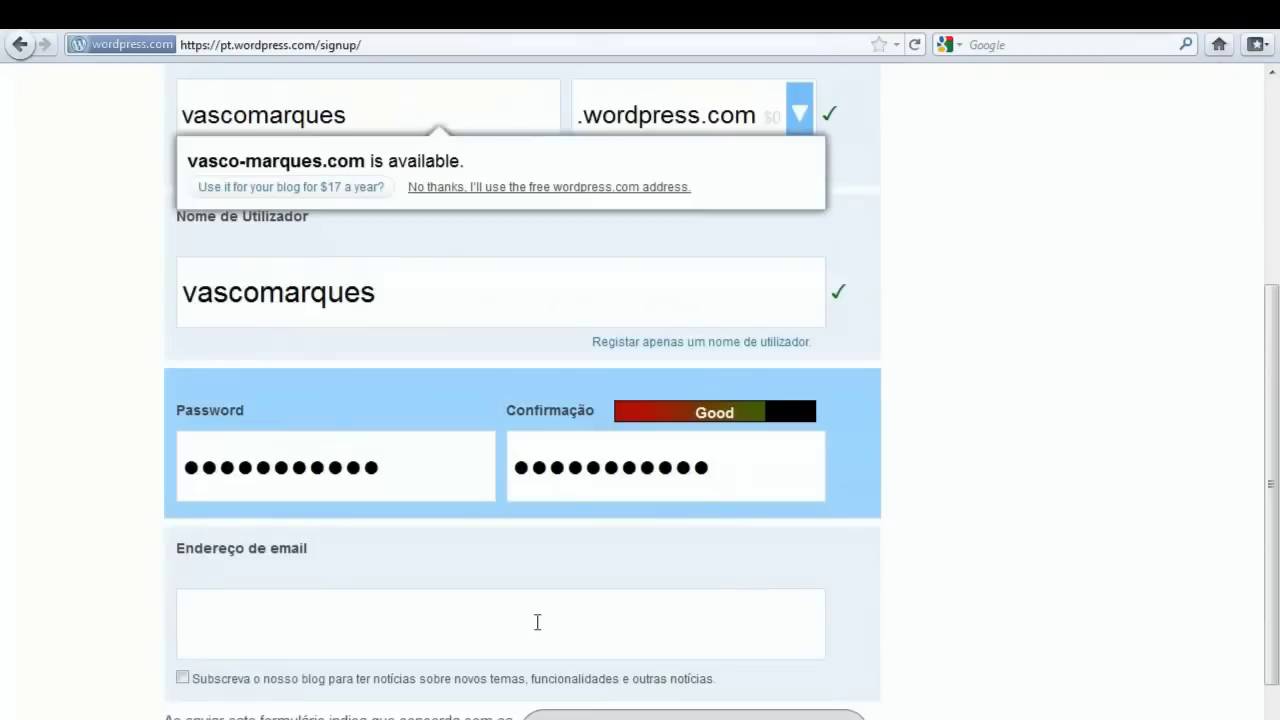
{"action": "left_click", "coordinate": [482, 638]}
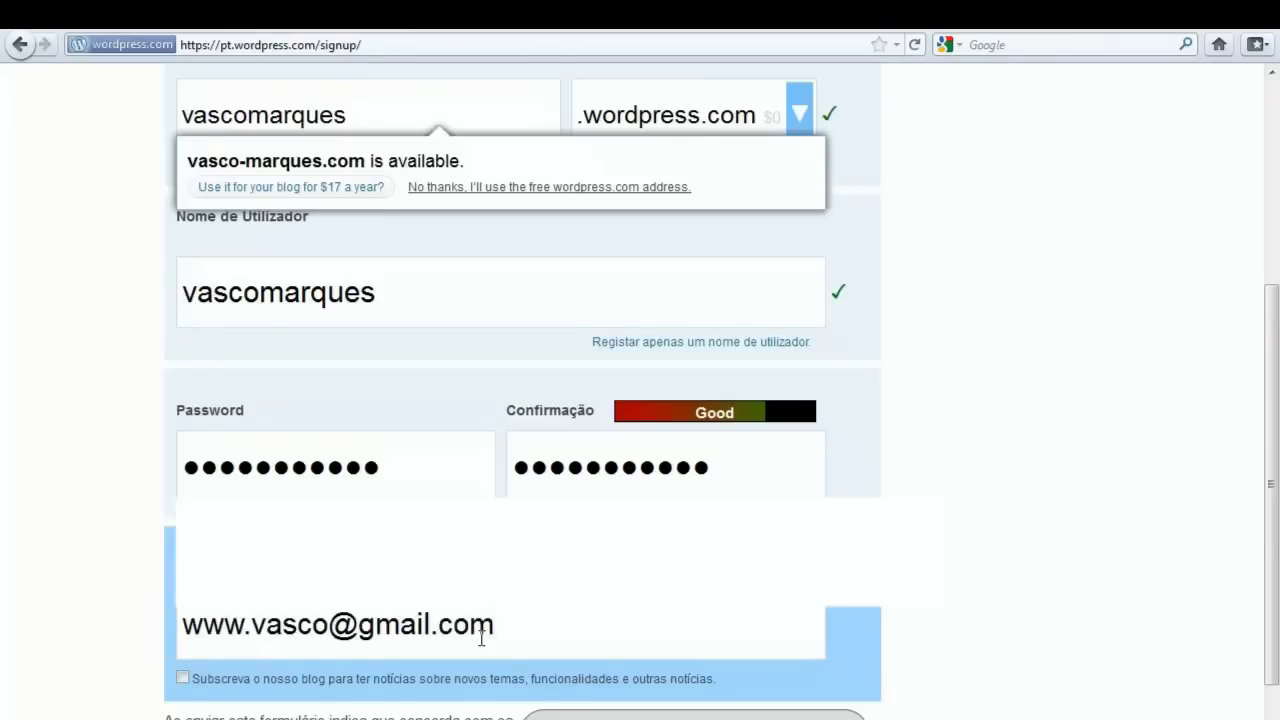
{"action": "scroll", "coordinate": [482, 642], "scroll_direction": "down", "scroll_amount": 2}
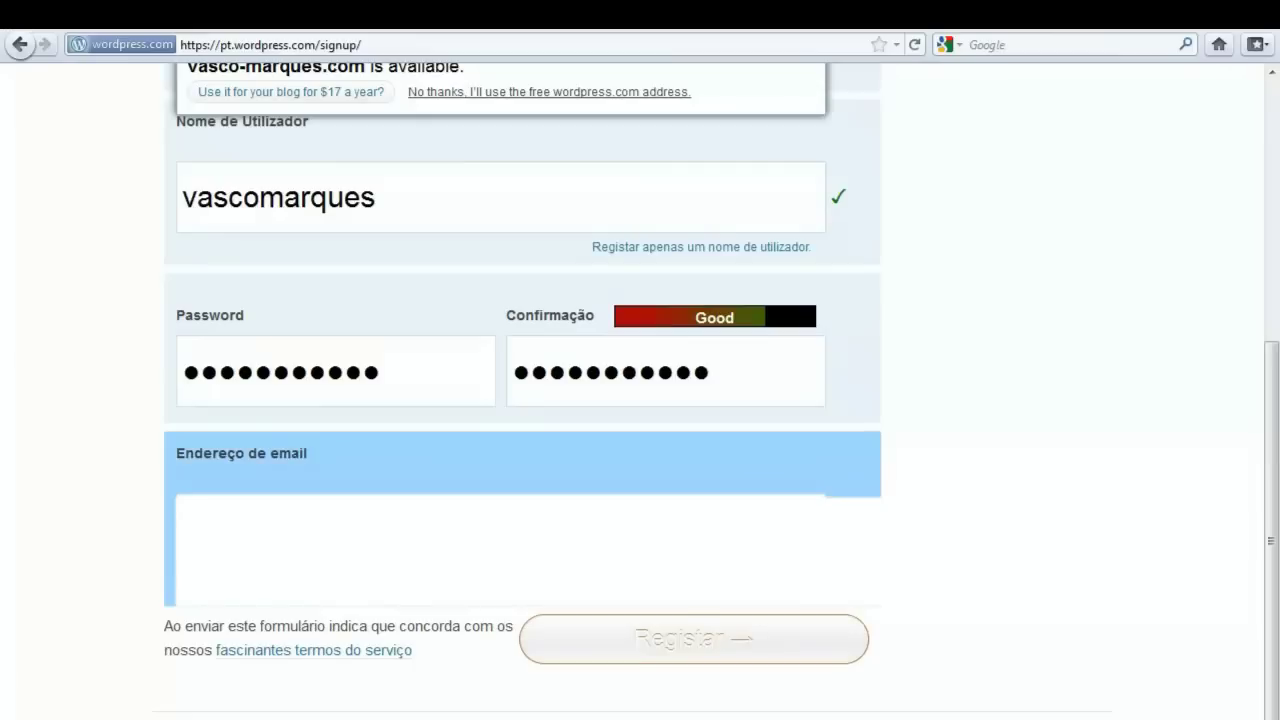
{"action": "left_click", "coordinate": [667, 648]}
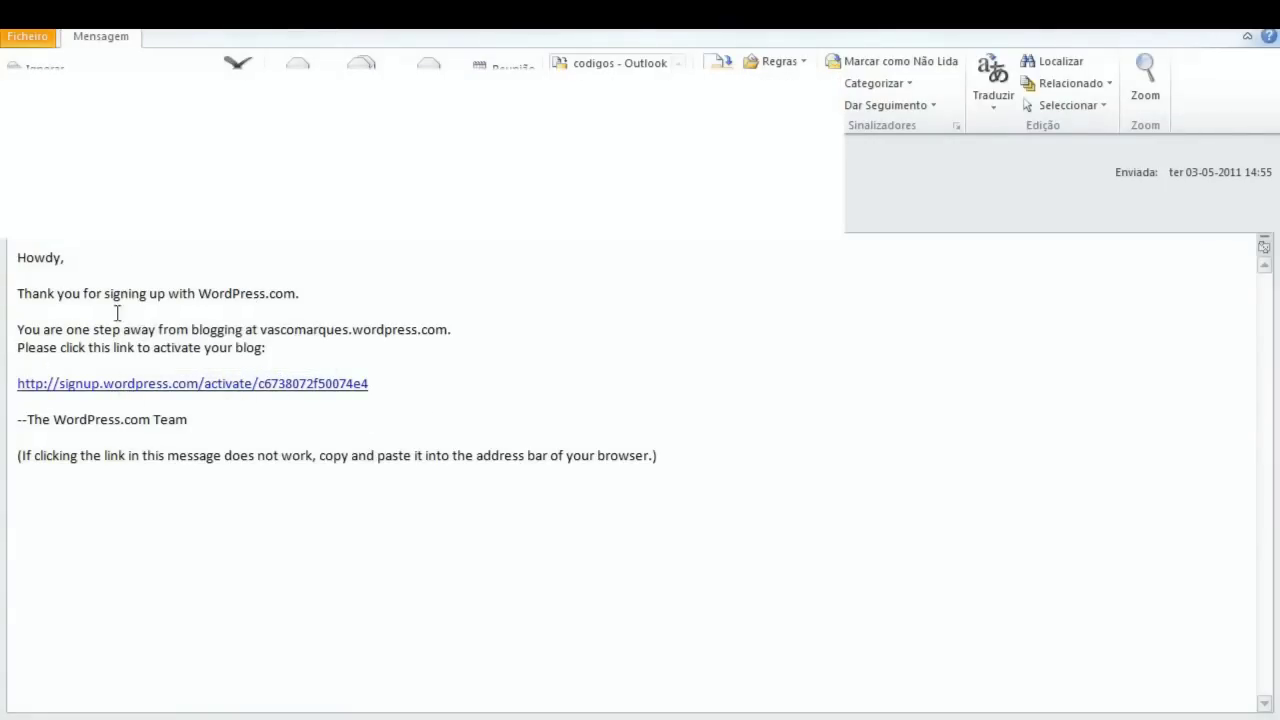
- Open the blog activation link from the e-mail, then return to the WordPress.com Firefox window
{"action": "left_click", "coordinate": [143, 387]}
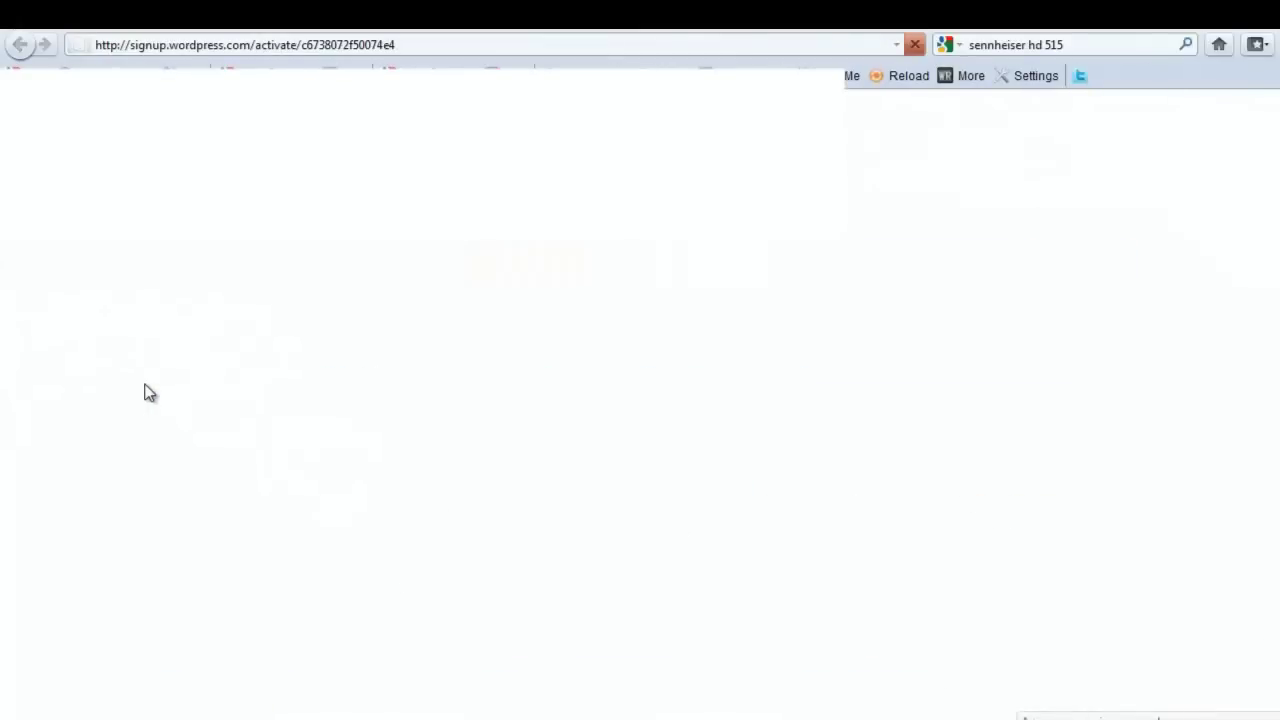
{"action": "left_click", "coordinate": [1147, 30]}
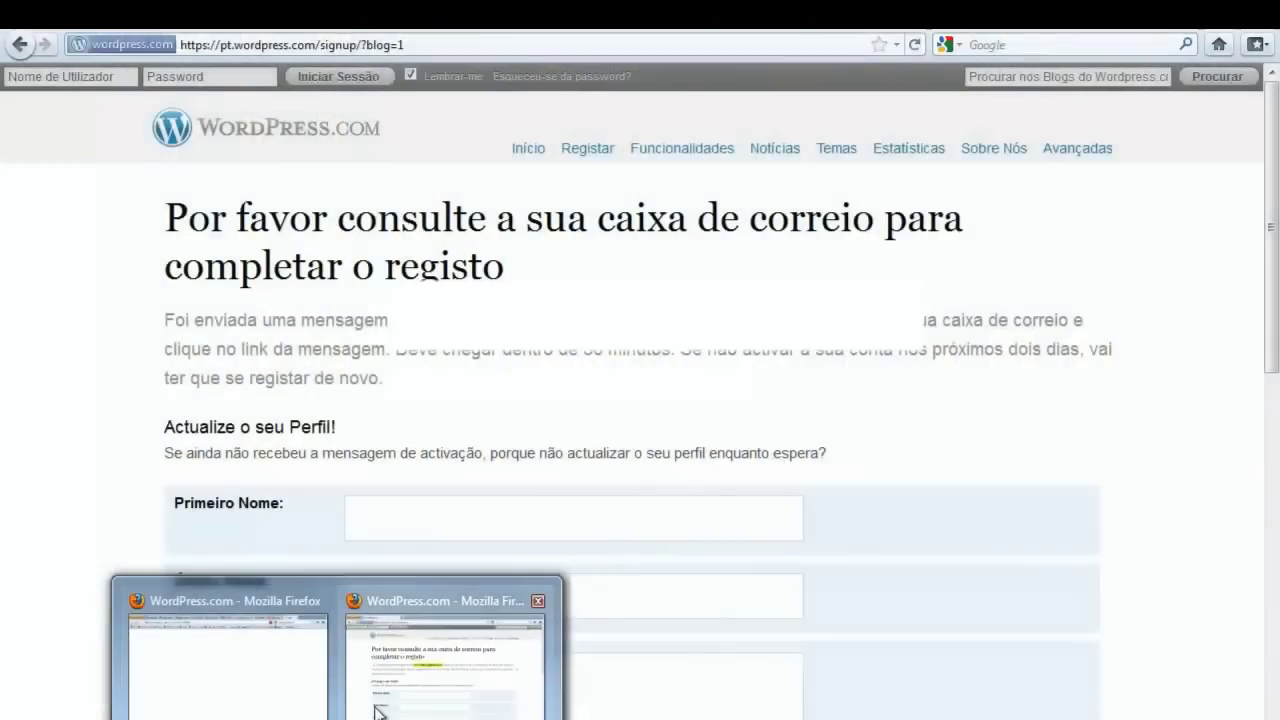
{"action": "left_click", "coordinate": [378, 712]}
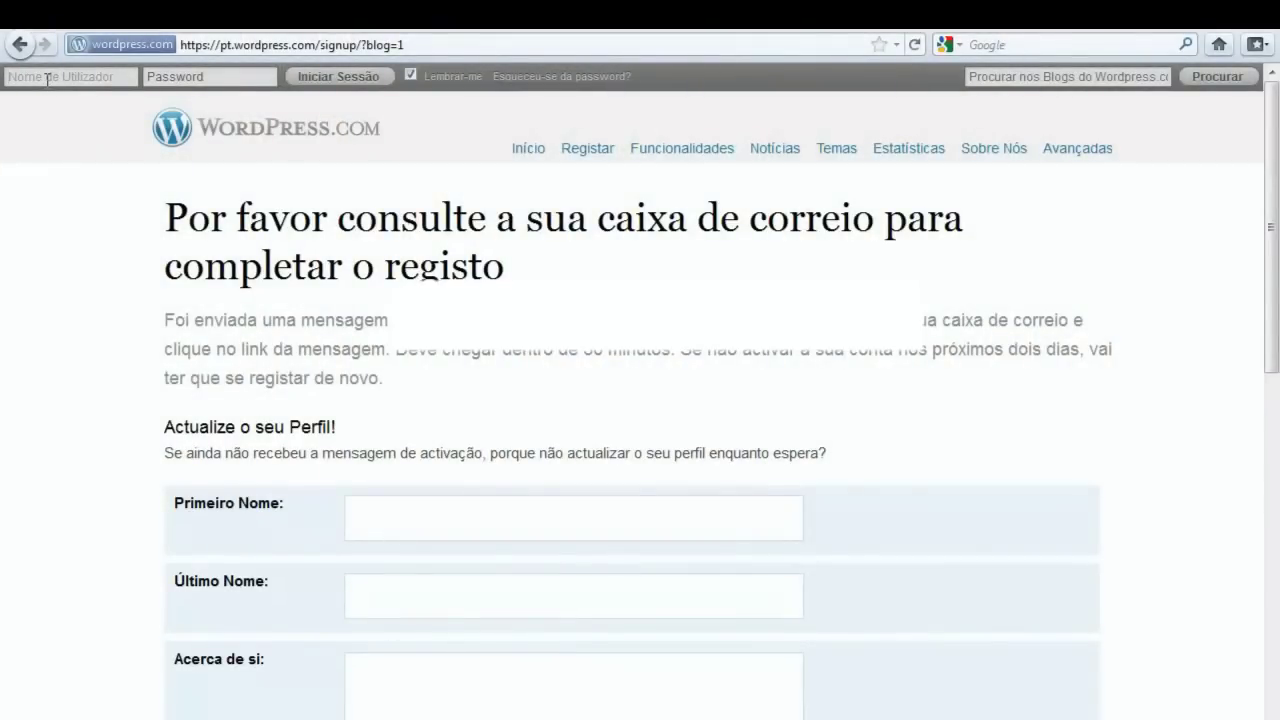
- Sign in with the account username and password and let Firefox remember the password
{"action": "left_click", "coordinate": [47, 79]}
{"action": "left_click", "coordinate": [194, 82]}
{"action": "type", "text": "va"}
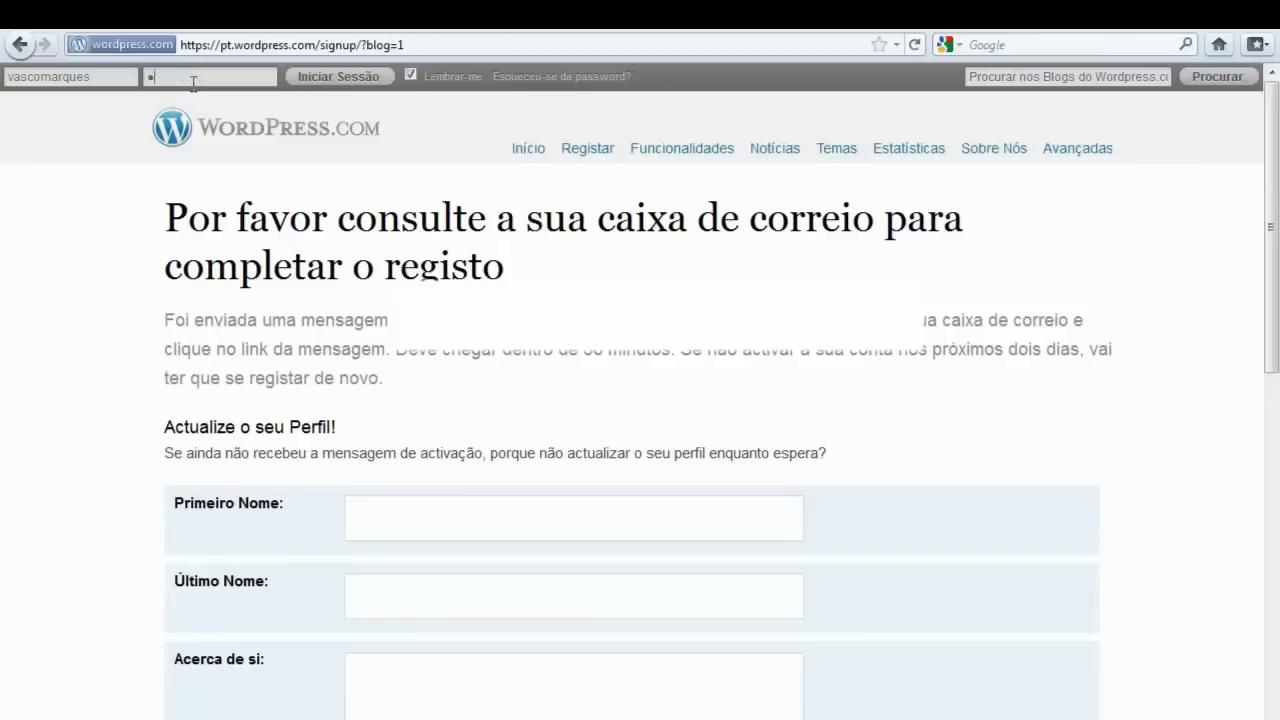
{"action": "type", "text": "s"}
{"action": "left_click", "coordinate": [323, 80]}
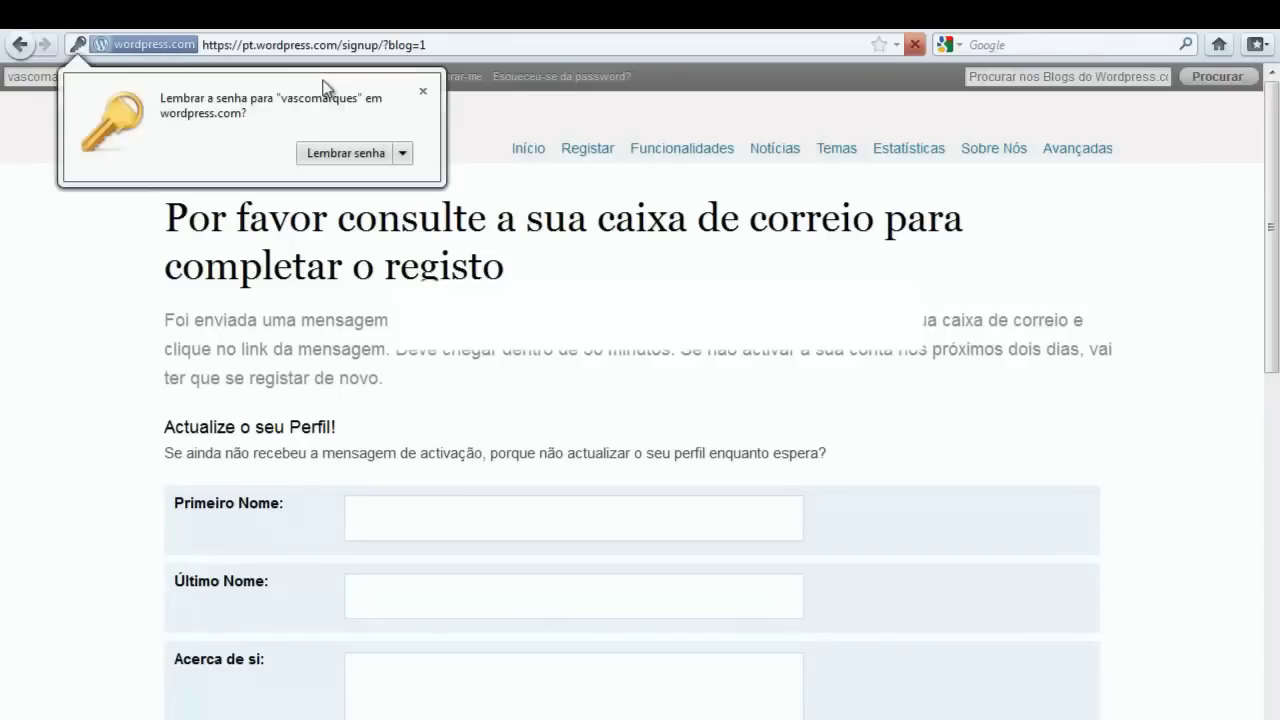
{"action": "left_click", "coordinate": [385, 156]}
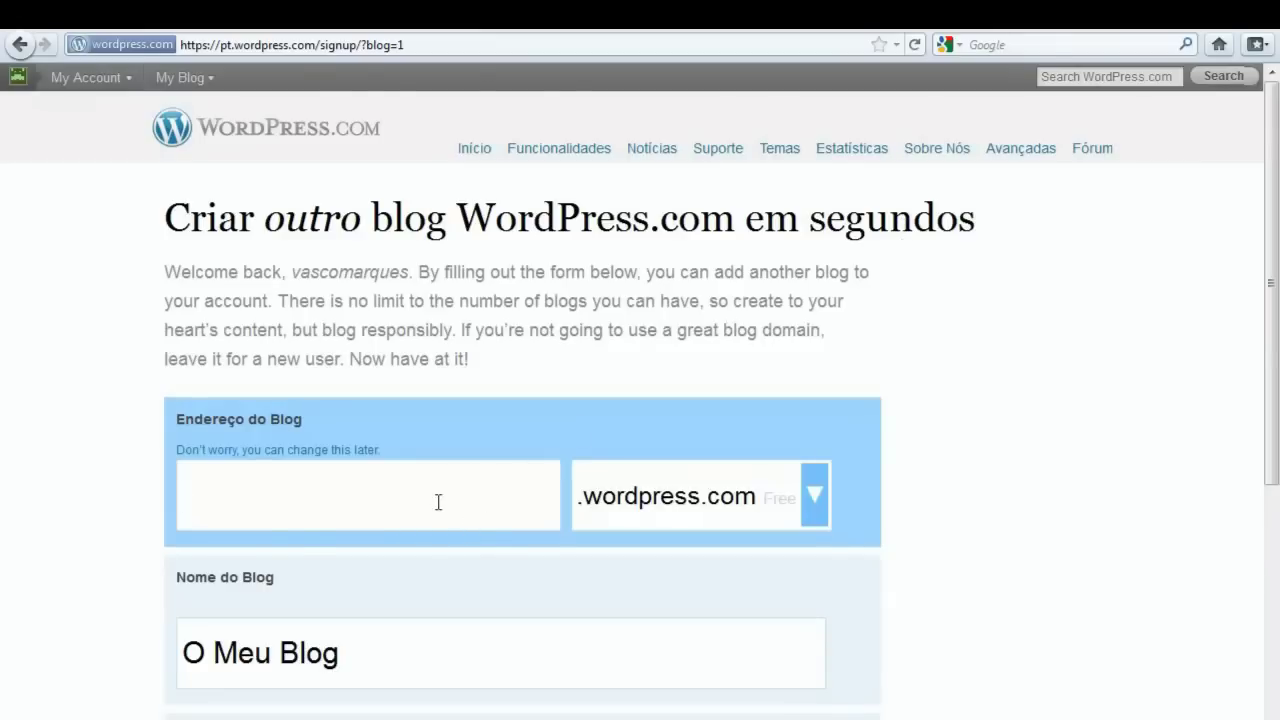
{"action": "scroll", "coordinate": [437, 510], "scroll_direction": "down", "scroll_amount": 5}
{"action": "scroll", "coordinate": [440, 514], "scroll_direction": "up", "scroll_amount": 2}
{"action": "scroll", "coordinate": [437, 505], "scroll_direction": "up", "scroll_amount": 3}
{"action": "mouse_move", "coordinate": [85, 88]}
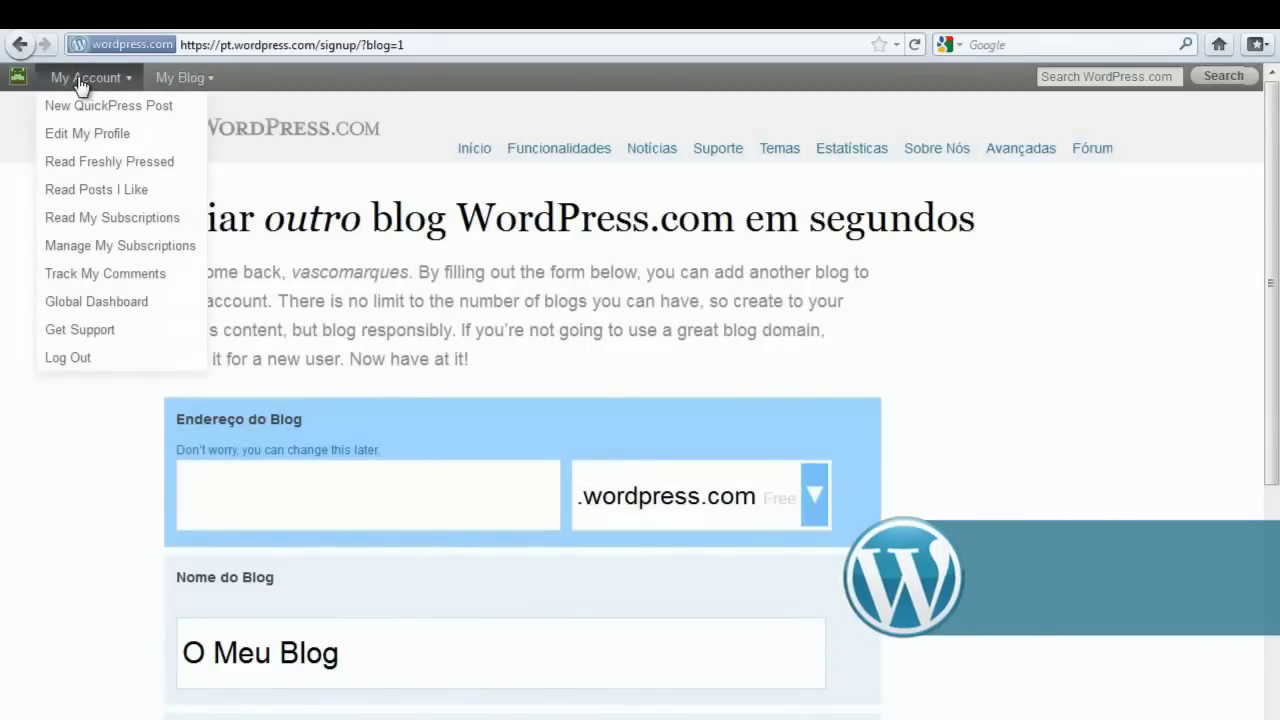
- Open Edit My Profile from the My Account menu and review the profile page
{"action": "left_click", "coordinate": [80, 85]}
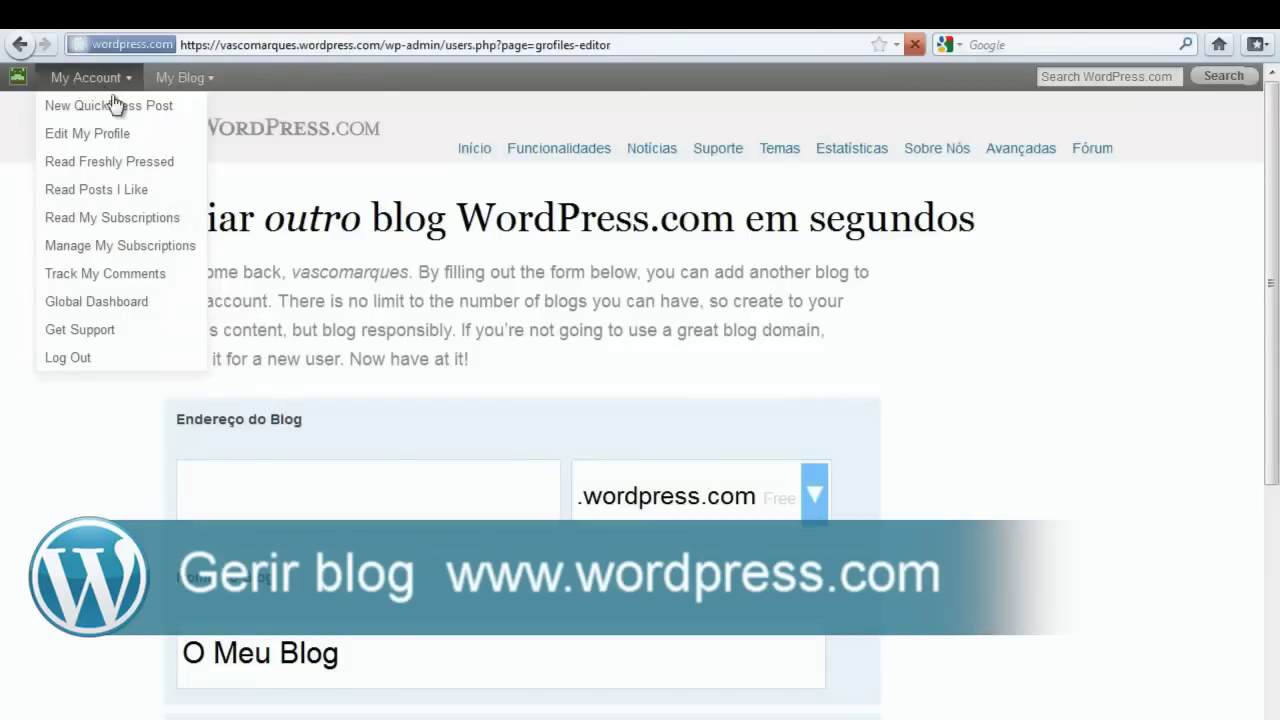
{"action": "scroll", "coordinate": [686, 363], "scroll_direction": "down", "scroll_amount": 10}
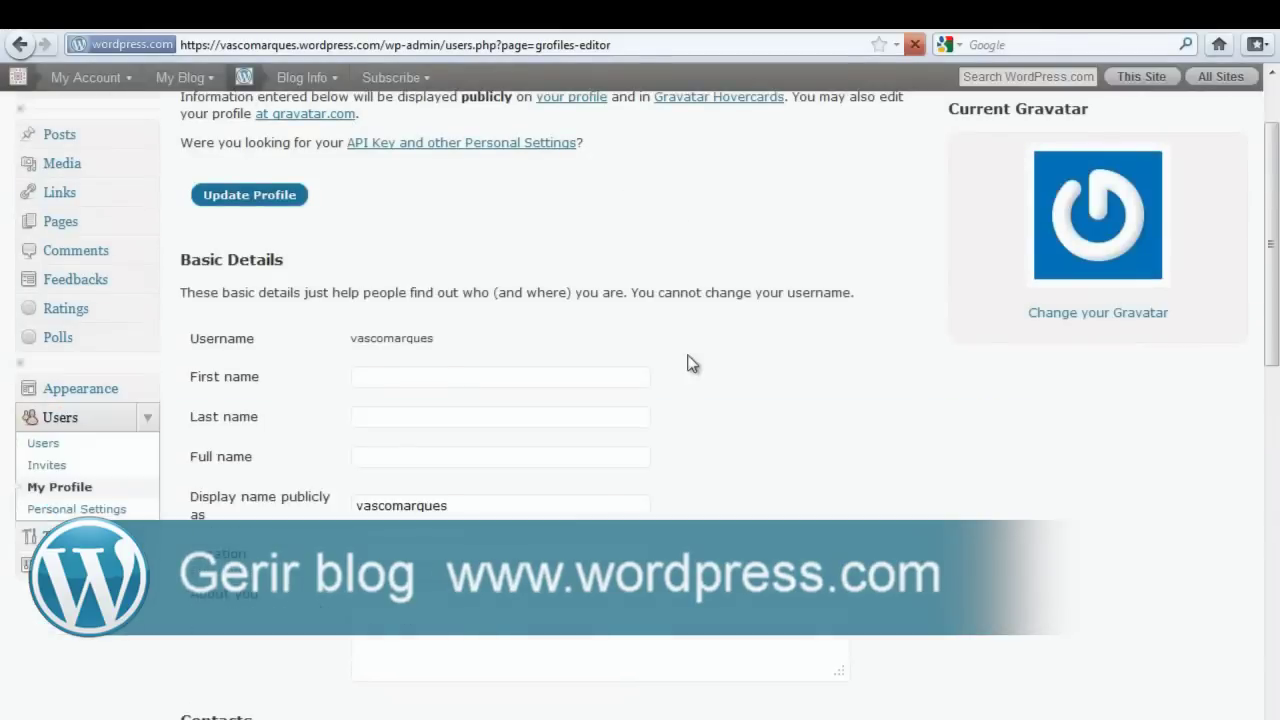
{"action": "scroll", "coordinate": [686, 365], "scroll_direction": "up", "scroll_amount": 8}
{"action": "scroll", "coordinate": [686, 373], "scroll_direction": "up", "scroll_amount": 2}
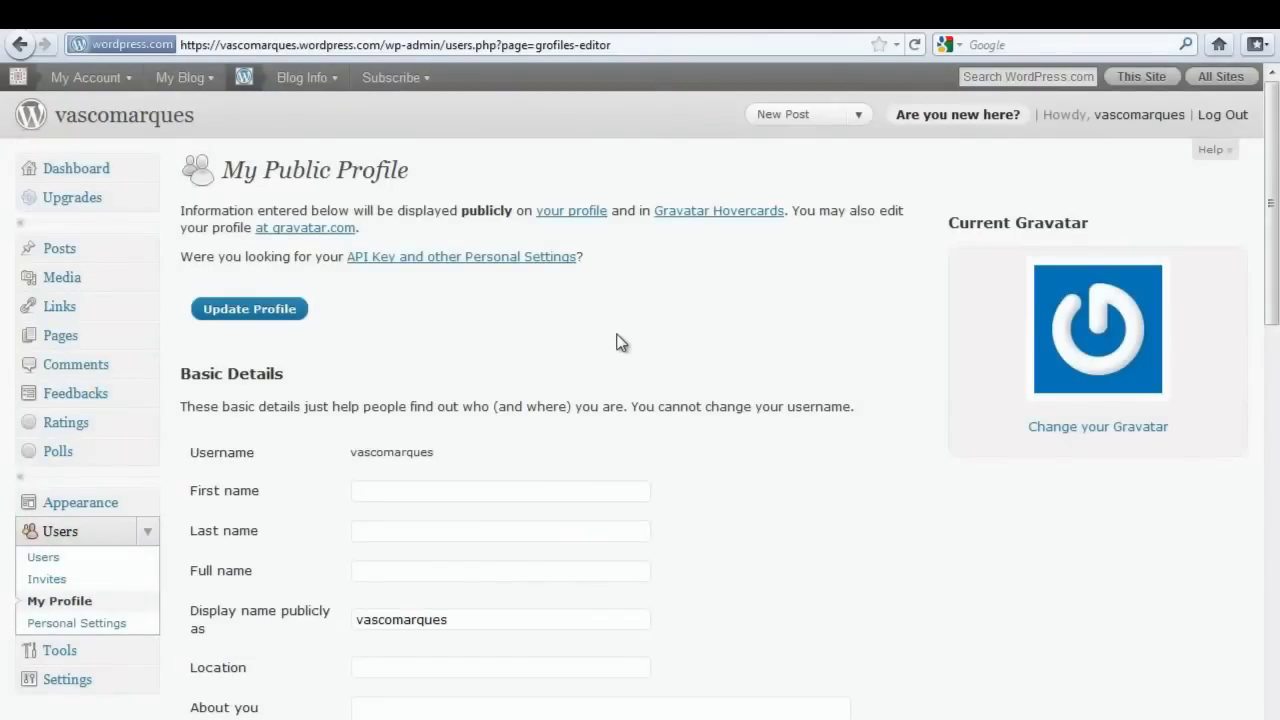
{"action": "scroll", "coordinate": [616, 346], "scroll_direction": "down", "scroll_amount": 3}
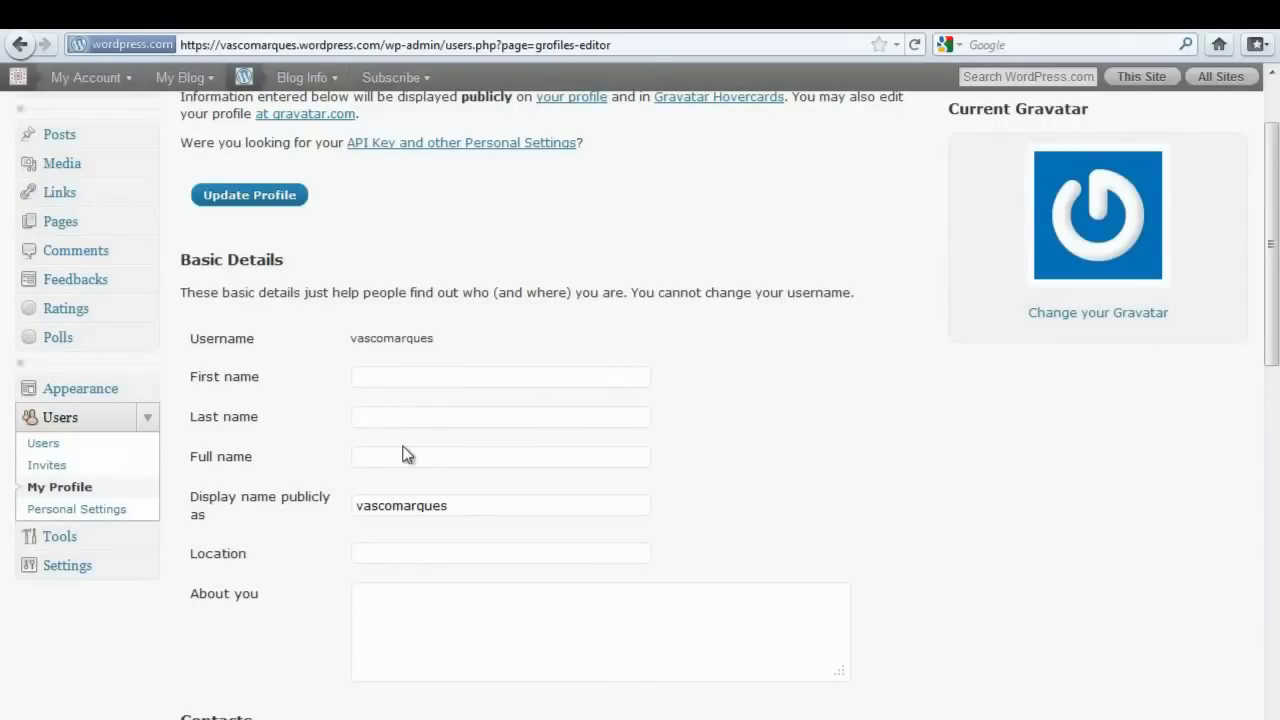
- In General Settings, set the blog Language to 'pt - Português' and save the change
{"action": "left_click", "coordinate": [148, 568]}
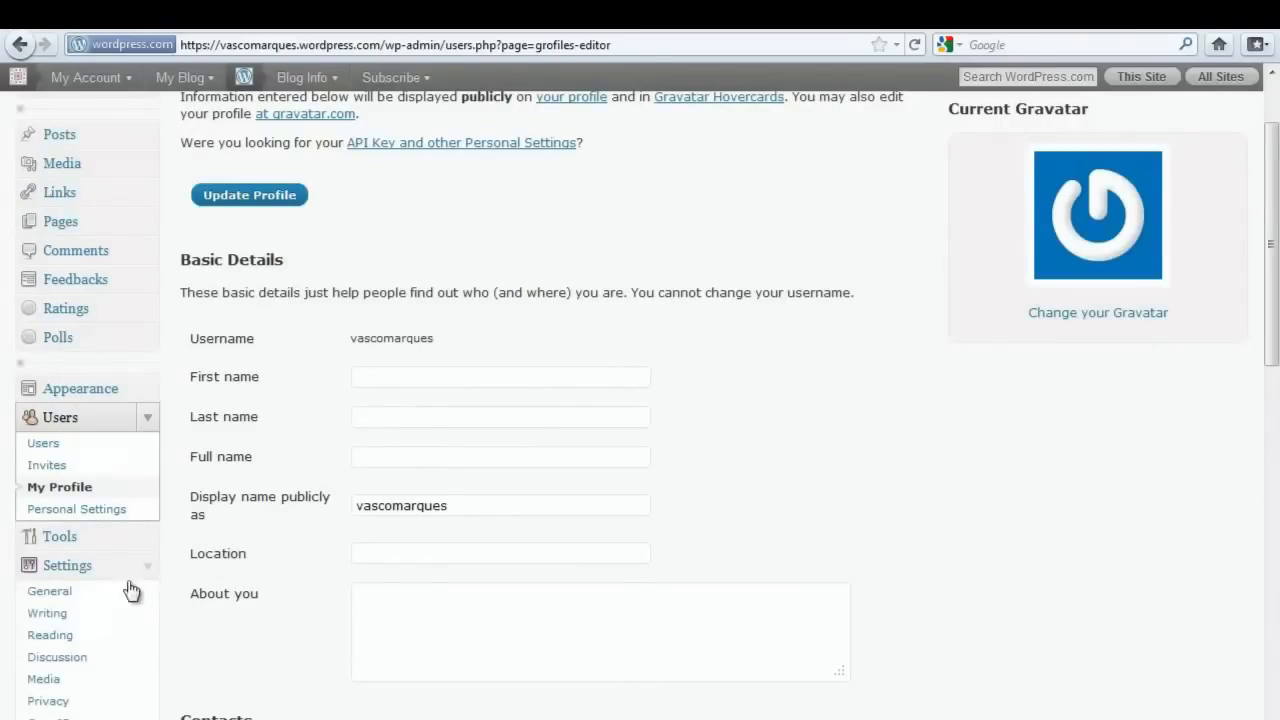
{"action": "left_click", "coordinate": [50, 597]}
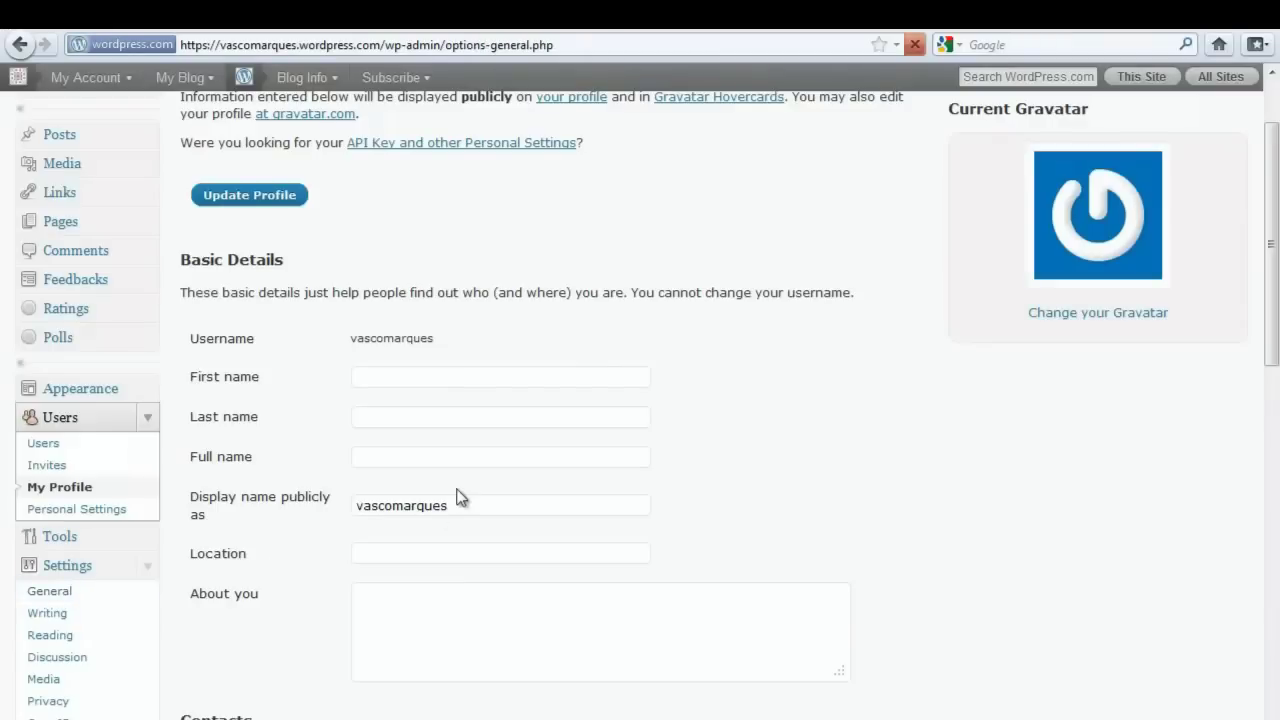
{"action": "scroll", "coordinate": [490, 450], "scroll_direction": "down", "scroll_amount": 4}
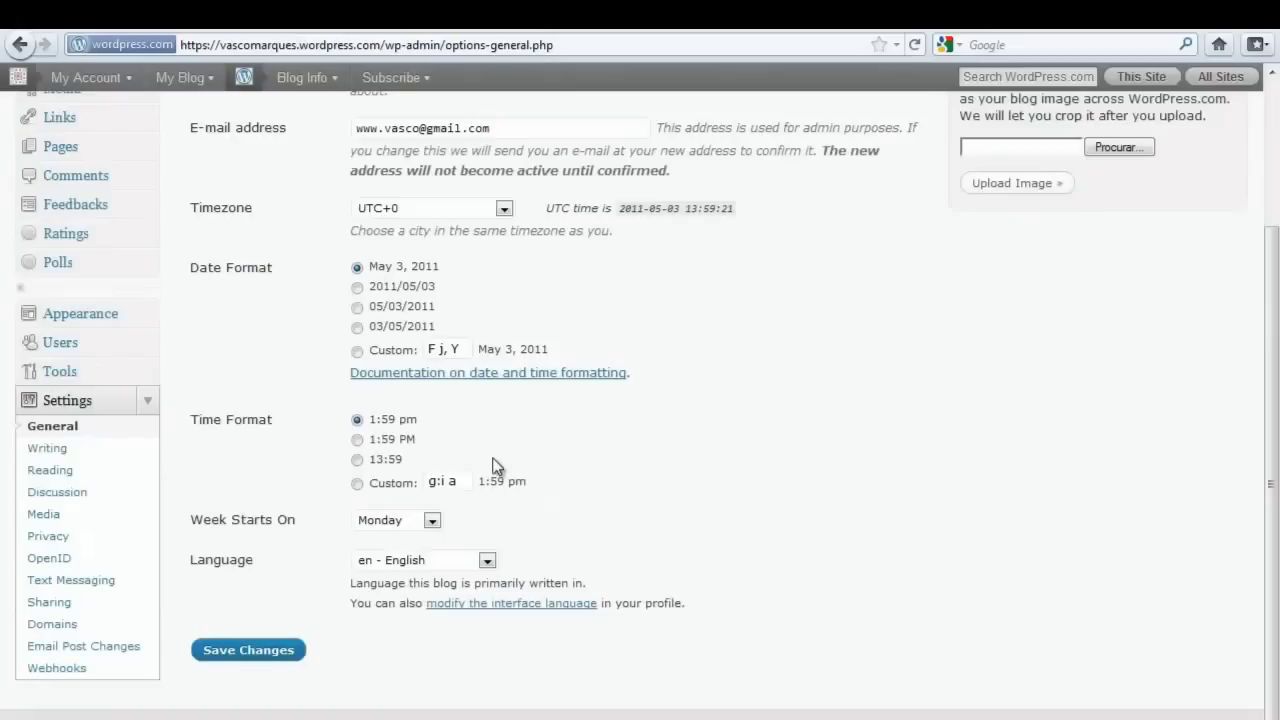
{"action": "left_click", "coordinate": [424, 568]}
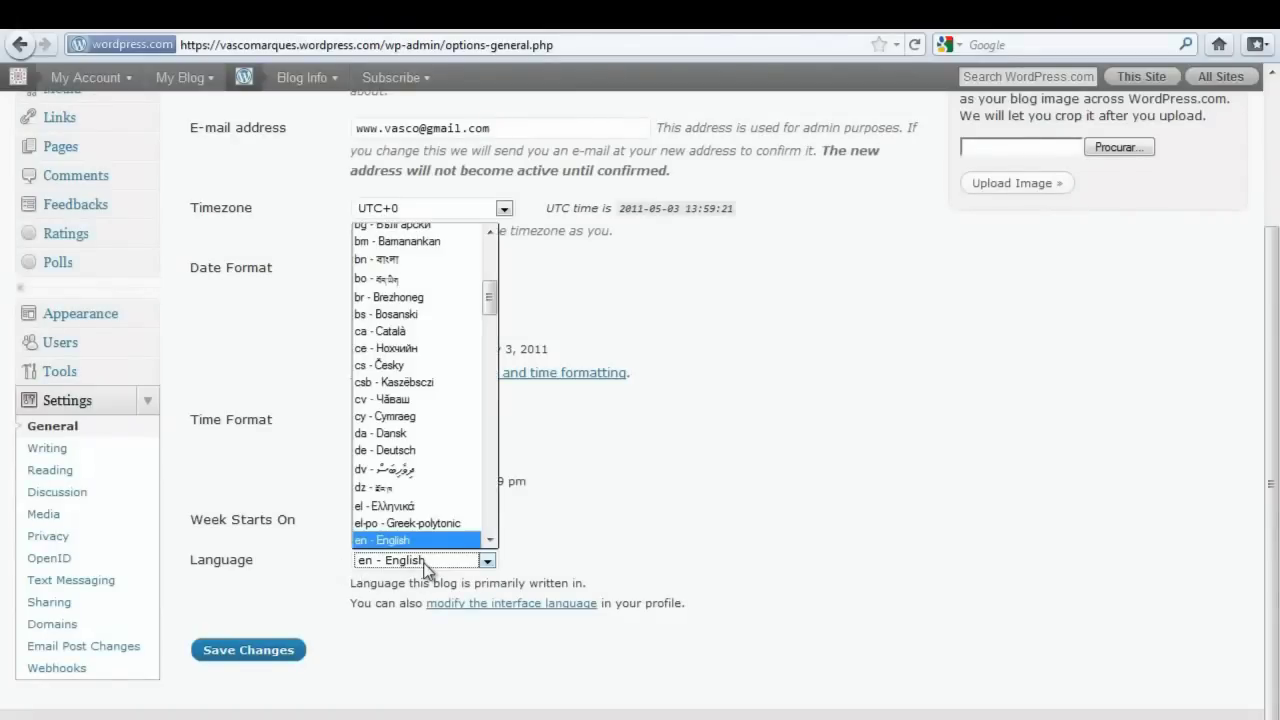
{"action": "left_click_drag", "start_coordinate": [490, 248], "coordinate": [491, 445]}
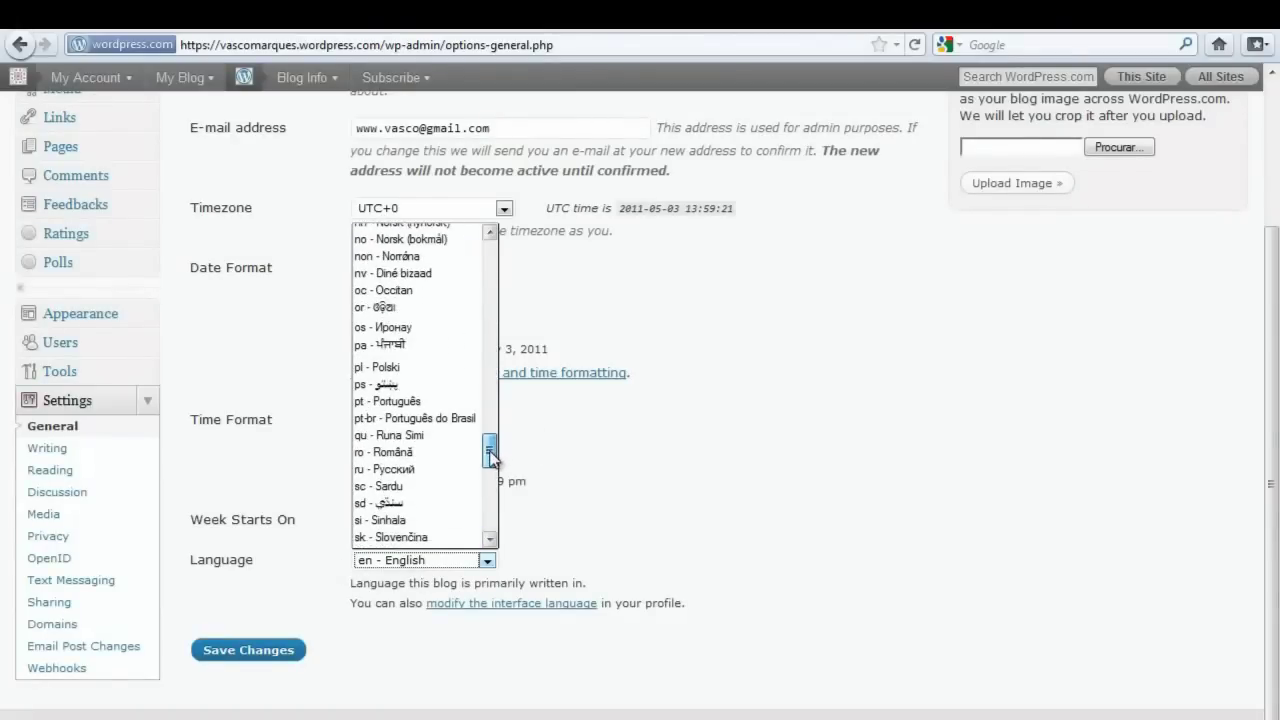
{"action": "left_click", "coordinate": [398, 401]}
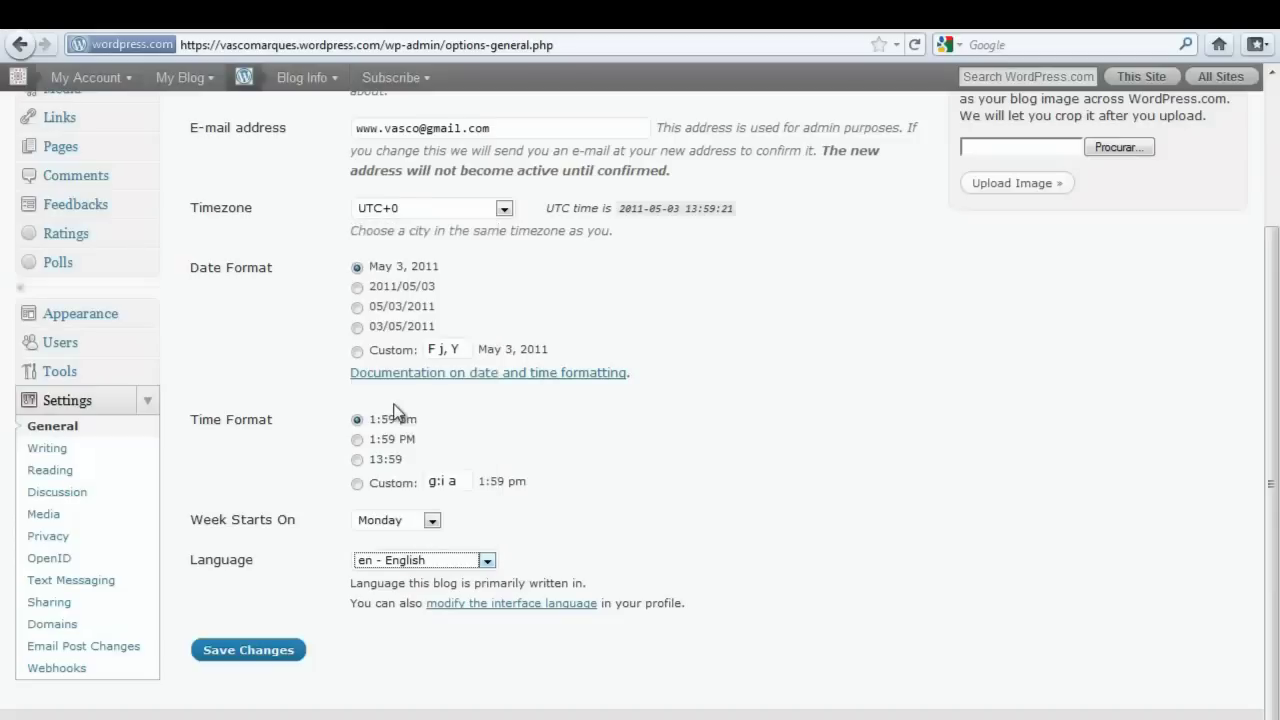
{"action": "left_click", "coordinate": [247, 659]}
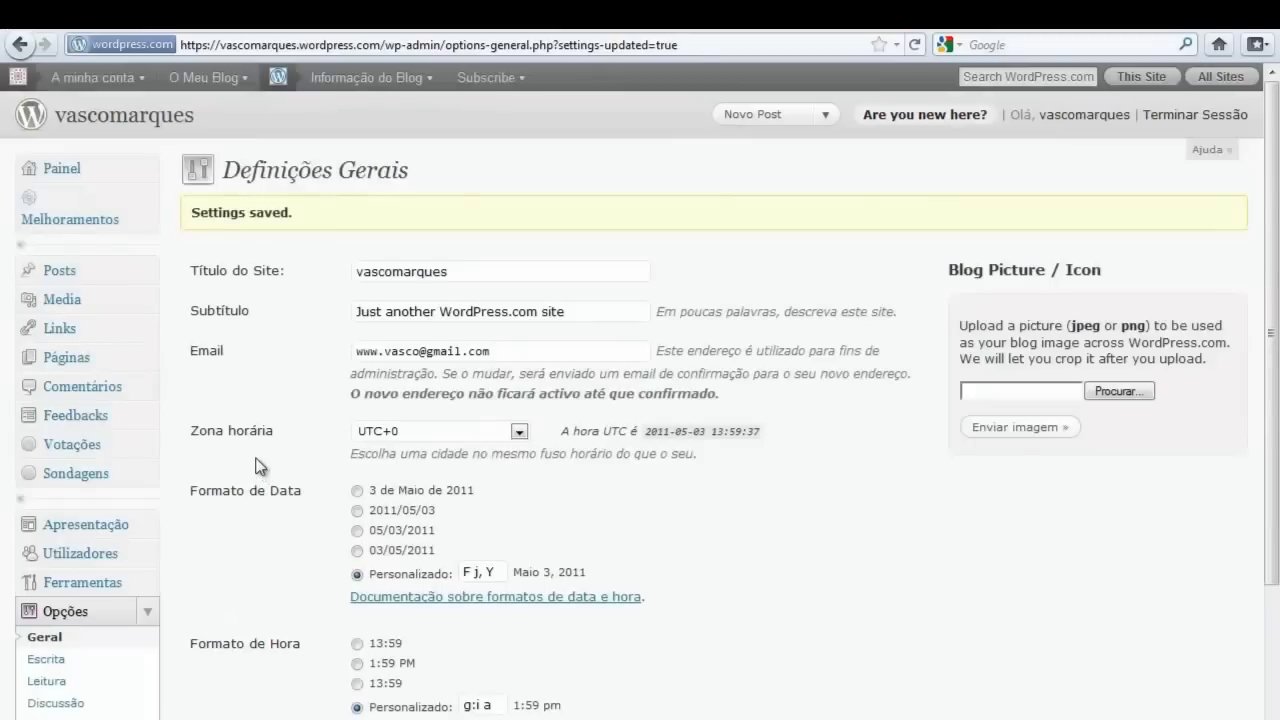
{"action": "scroll", "coordinate": [69, 280], "scroll_direction": "down", "scroll_amount": 4}
{"action": "scroll", "coordinate": [133, 390], "scroll_direction": "up", "scroll_amount": 4}
- Go to Posts and start a new post with Novo Post
{"action": "left_click", "coordinate": [66, 276]}
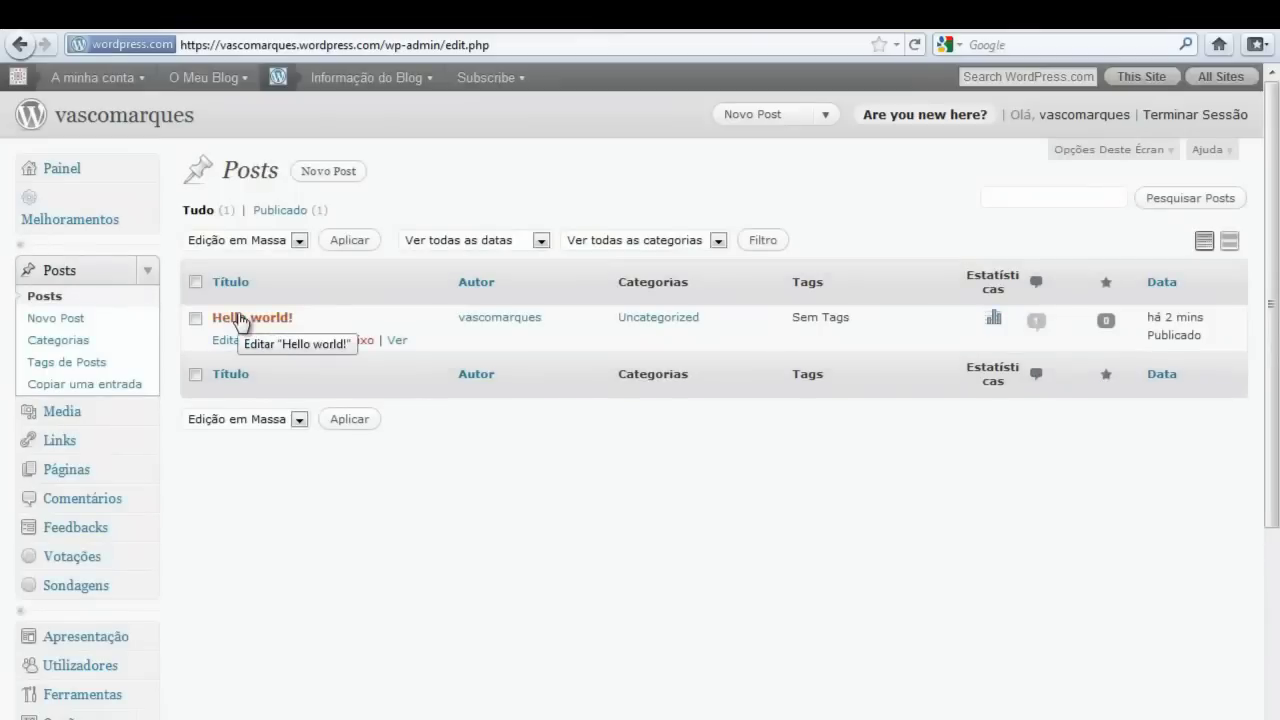
{"action": "left_click", "coordinate": [330, 172]}
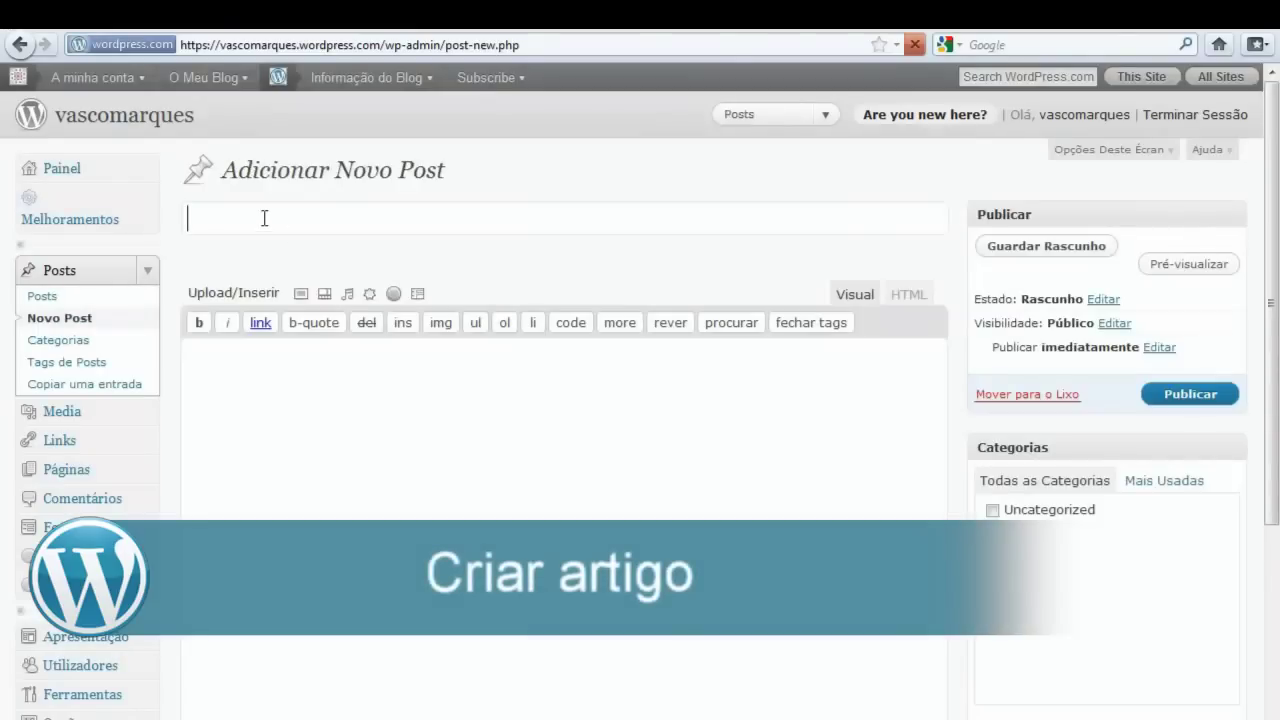
- Publish a post titled 'título exemplo' with body 'Texto de exemplo', then go view the blog
{"action": "type", "text": "título exemplo"}
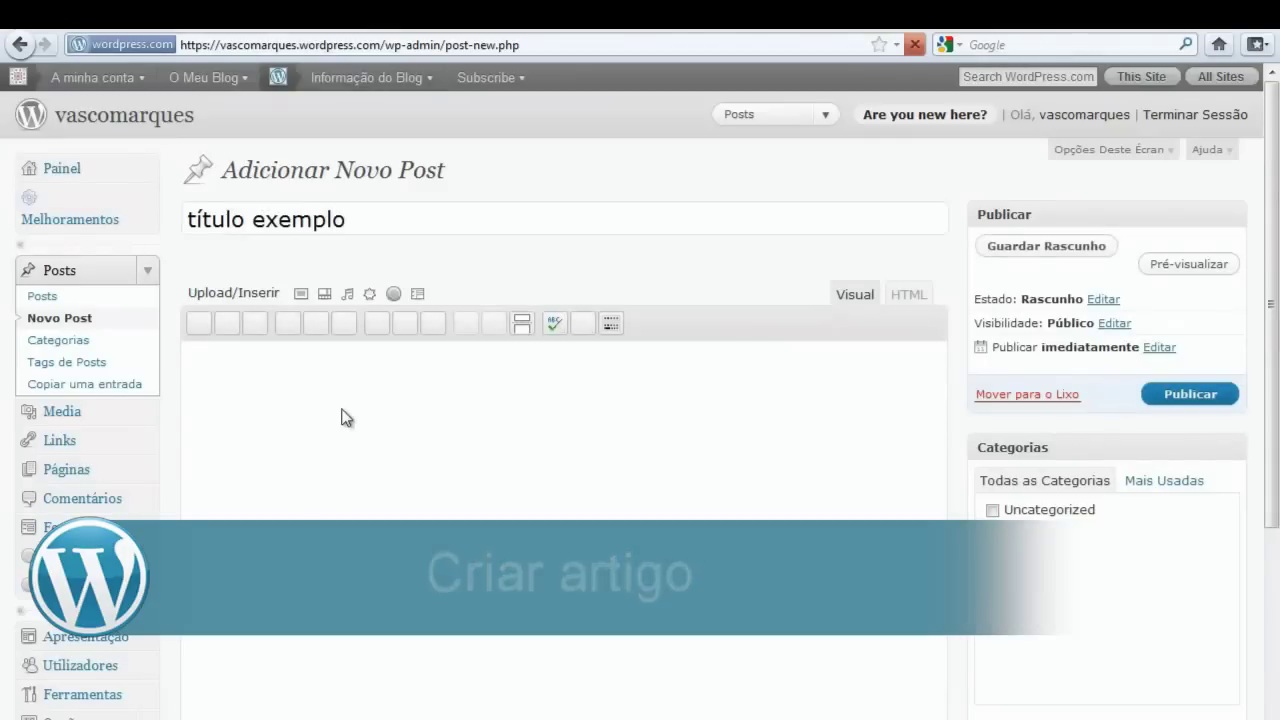
{"action": "left_click", "coordinate": [331, 414]}
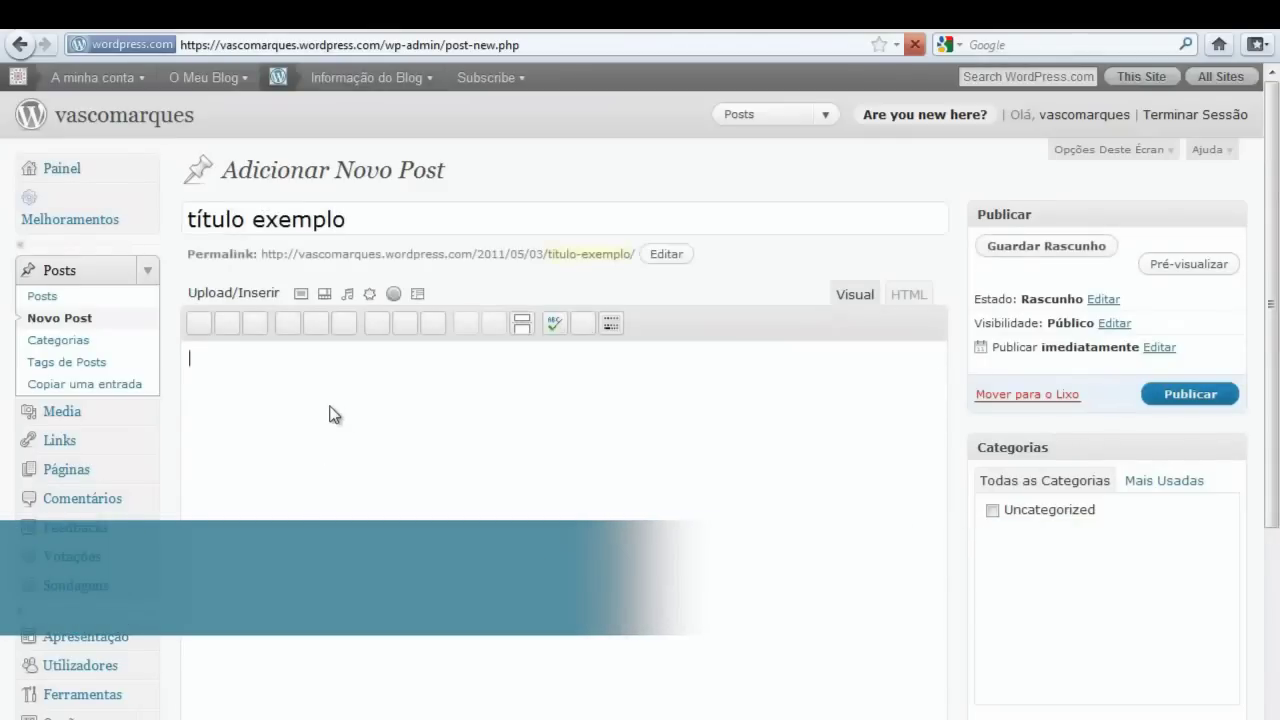
{"action": "type", "text": "Texto de exemplo"}
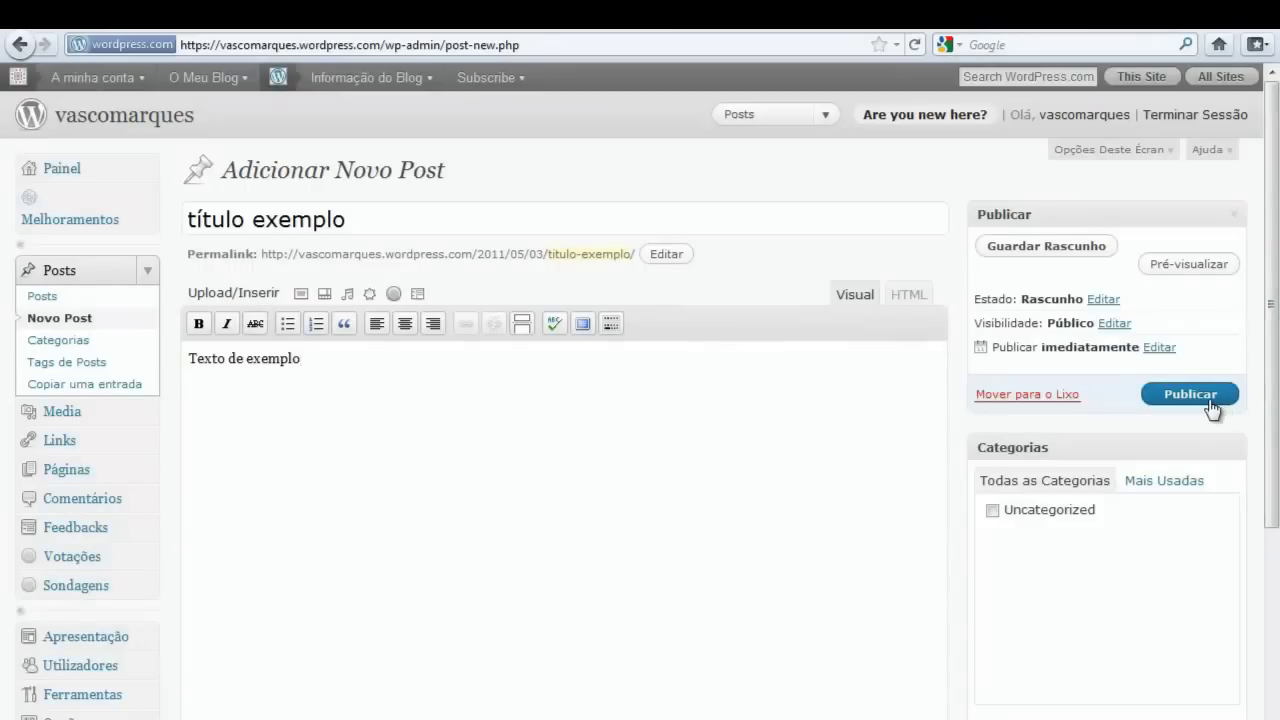
{"action": "left_click", "coordinate": [1209, 397]}
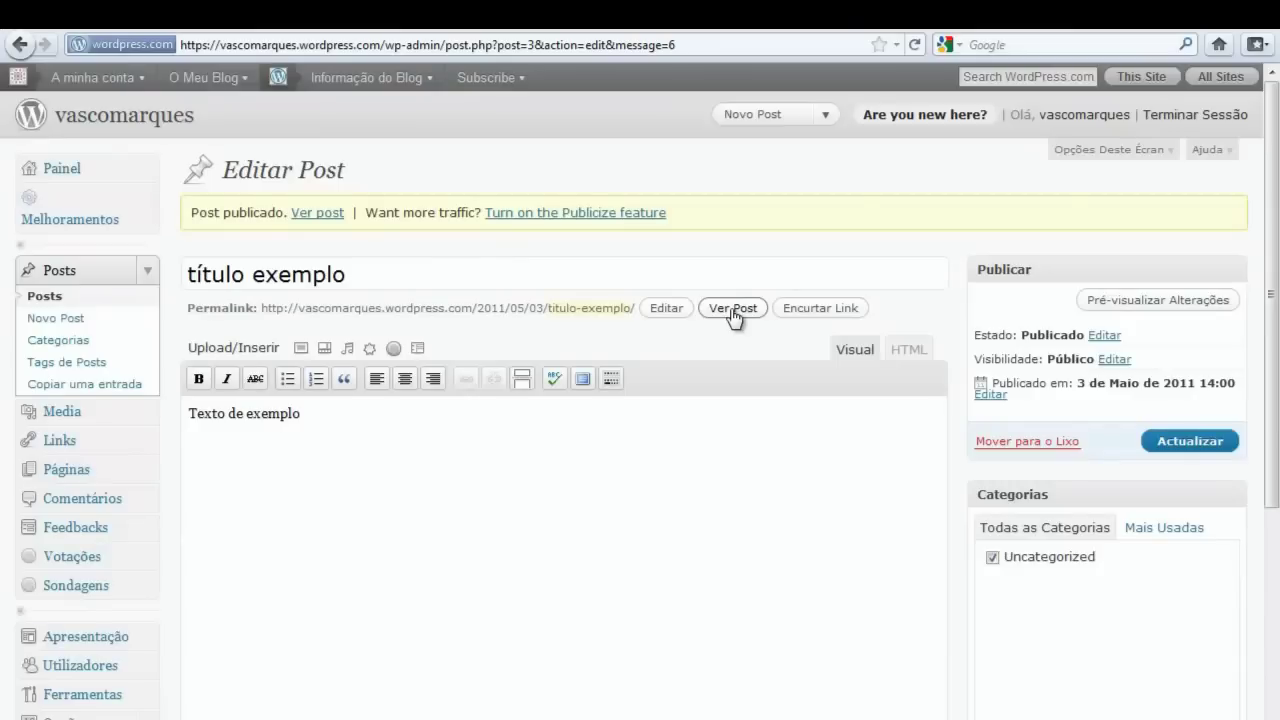
{"action": "left_click", "coordinate": [200, 88]}
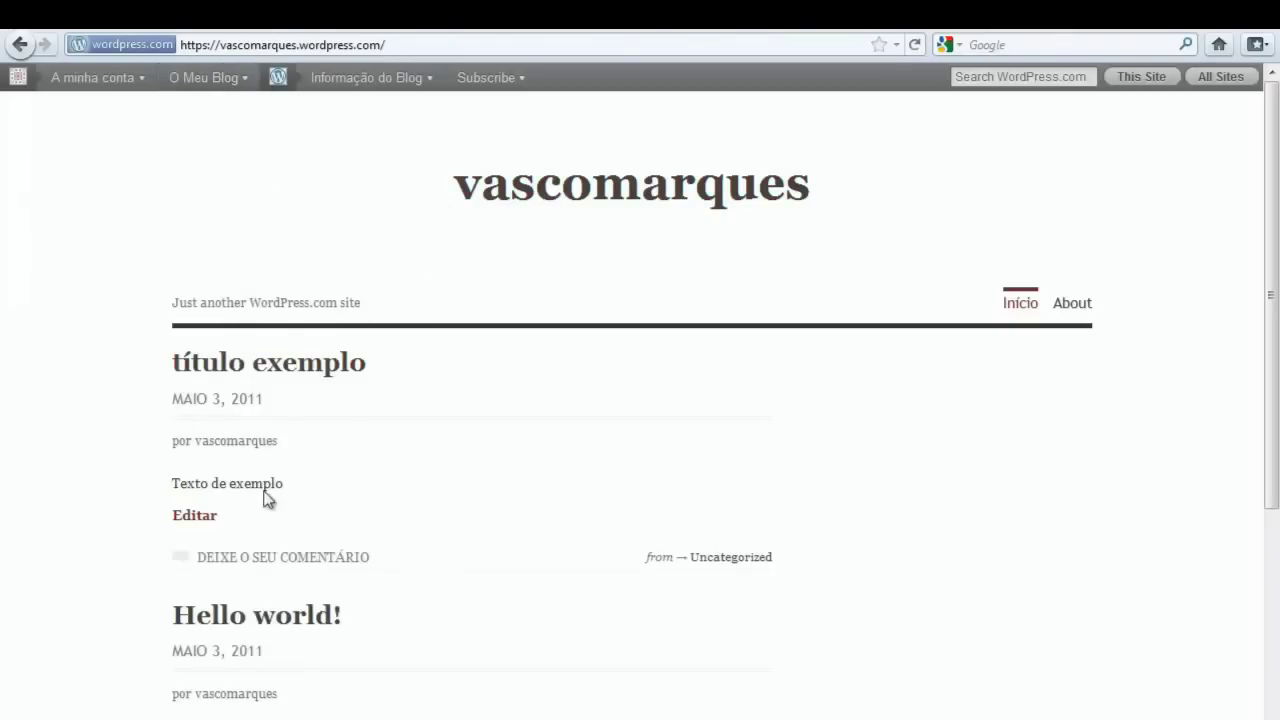
- Check the new post on the blog's front page, then open the profile via A minha conta
{"action": "scroll", "coordinate": [820, 297], "scroll_direction": "down", "scroll_amount": 6}
{"action": "scroll", "coordinate": [780, 314], "scroll_direction": "up", "scroll_amount": 6}
{"action": "mouse_move", "coordinate": [40, 86]}
{"action": "left_click", "coordinate": [89, 87]}
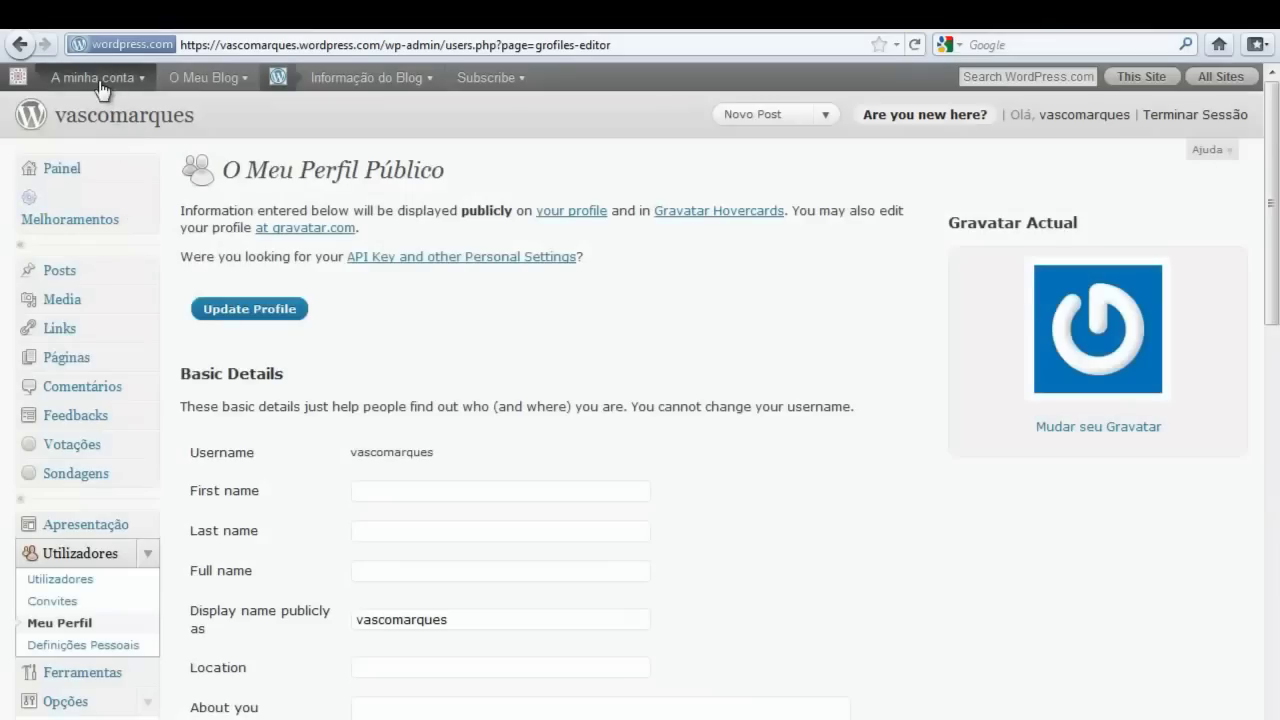
- Go to Apresentação > Temas to see Vigilance as the current theme
{"action": "scroll", "coordinate": [112, 460], "scroll_direction": "down", "scroll_amount": 2}
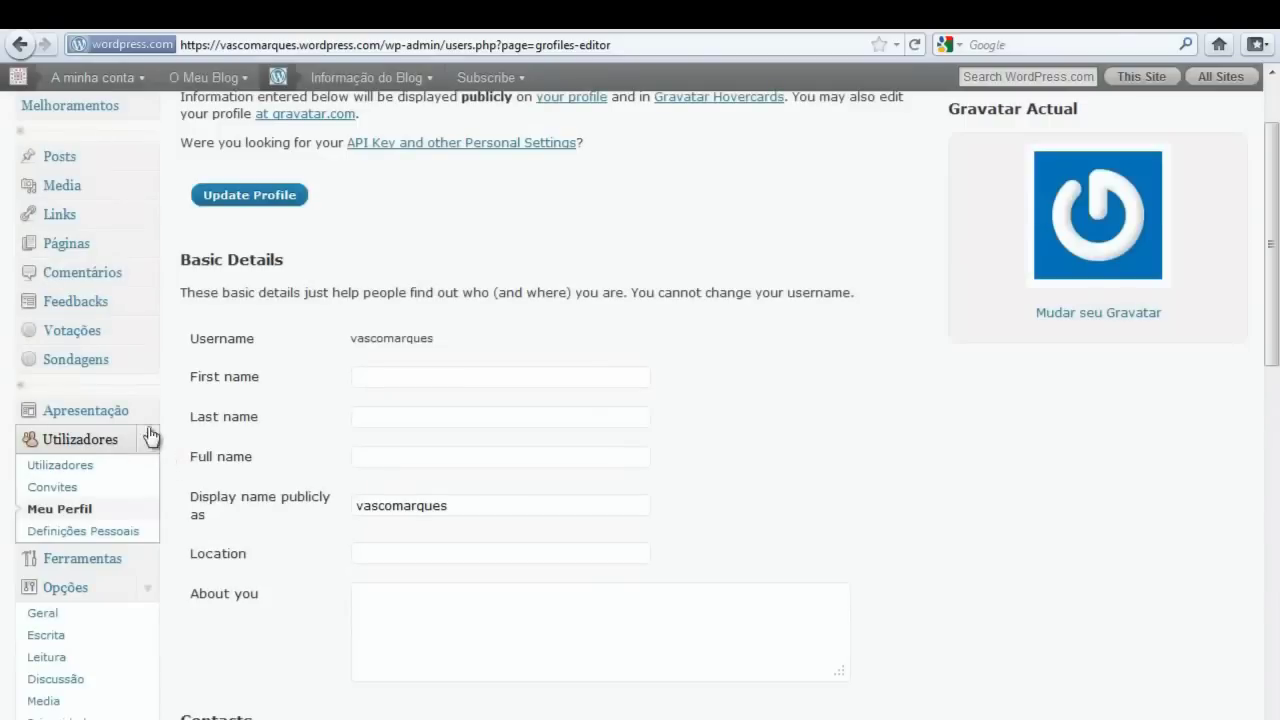
{"action": "left_click", "coordinate": [145, 422]}
{"action": "left_click", "coordinate": [46, 438]}
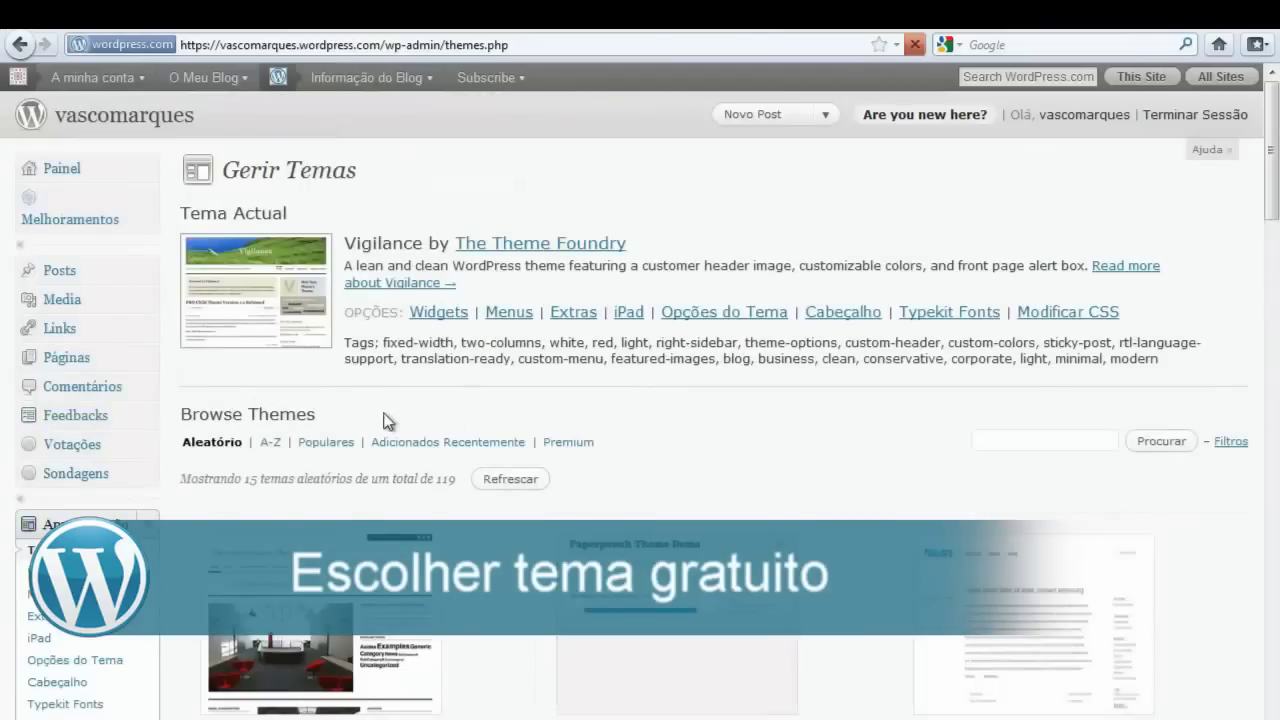
- Sort the Browse Themes list alphabetically (A-Z)
{"action": "scroll", "coordinate": [486, 433], "scroll_direction": "down", "scroll_amount": 4}
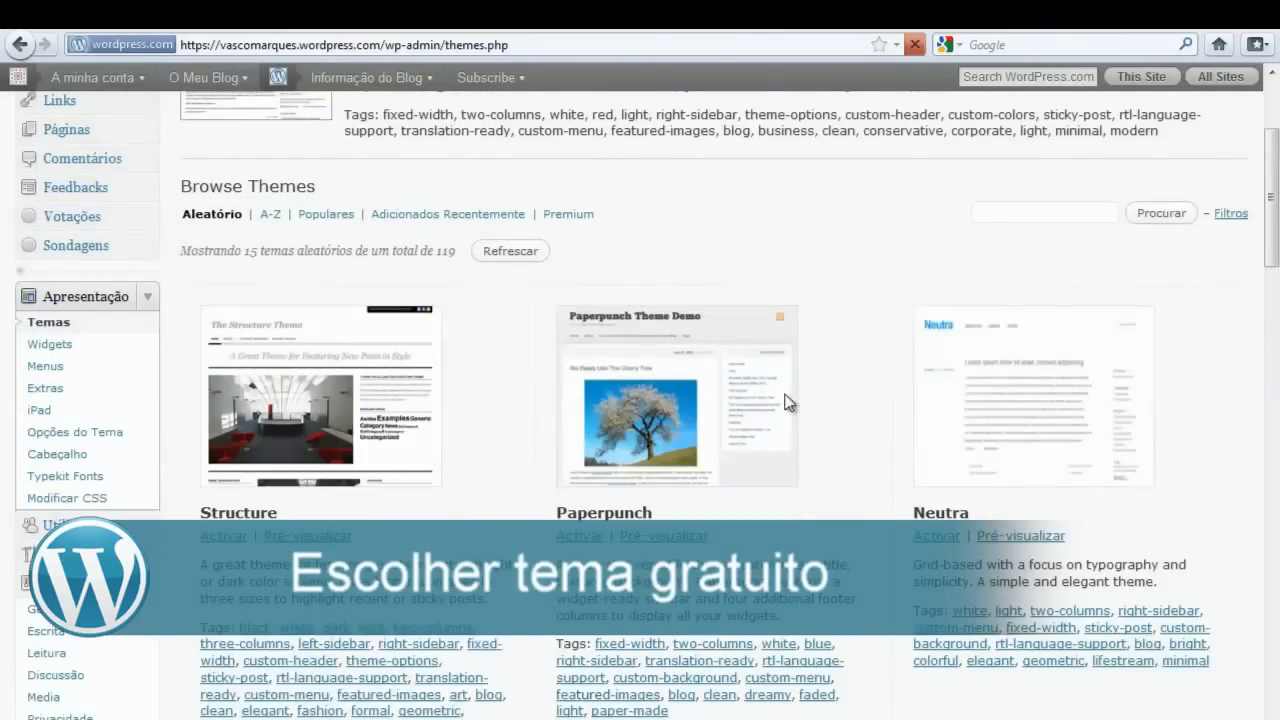
{"action": "scroll", "coordinate": [262, 272], "scroll_direction": "up", "scroll_amount": 2}
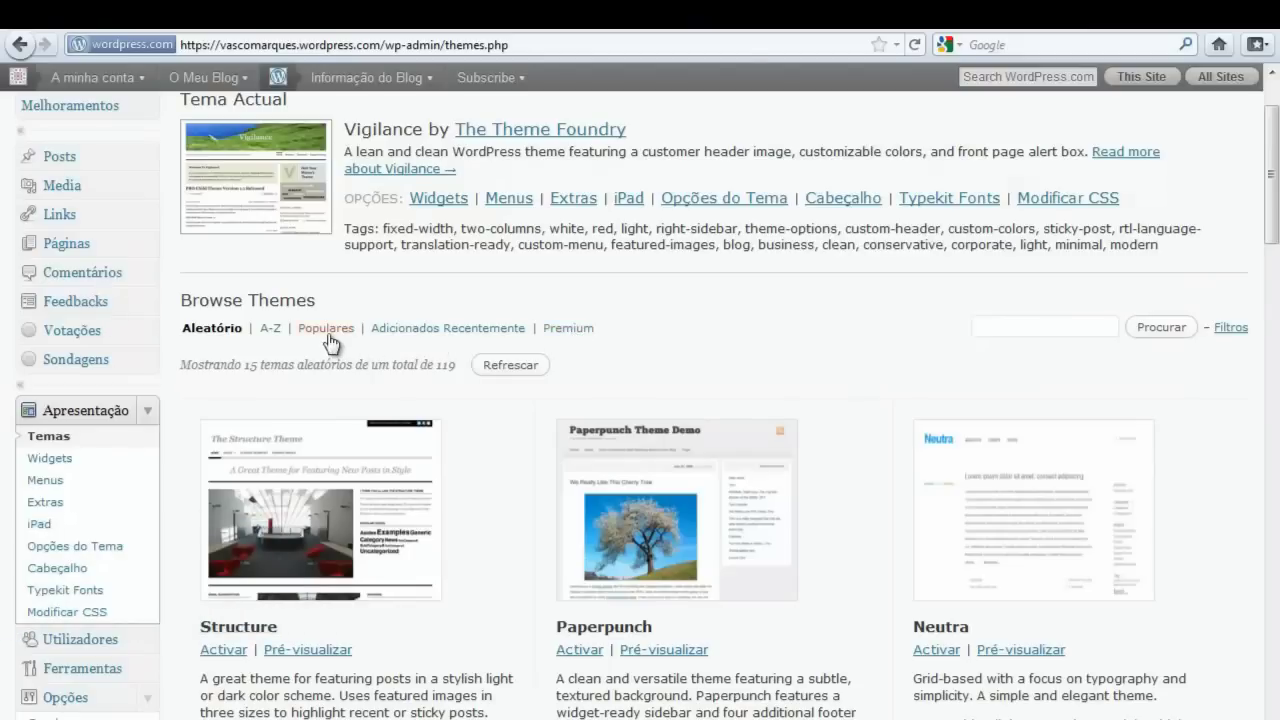
{"action": "left_click", "coordinate": [274, 331]}
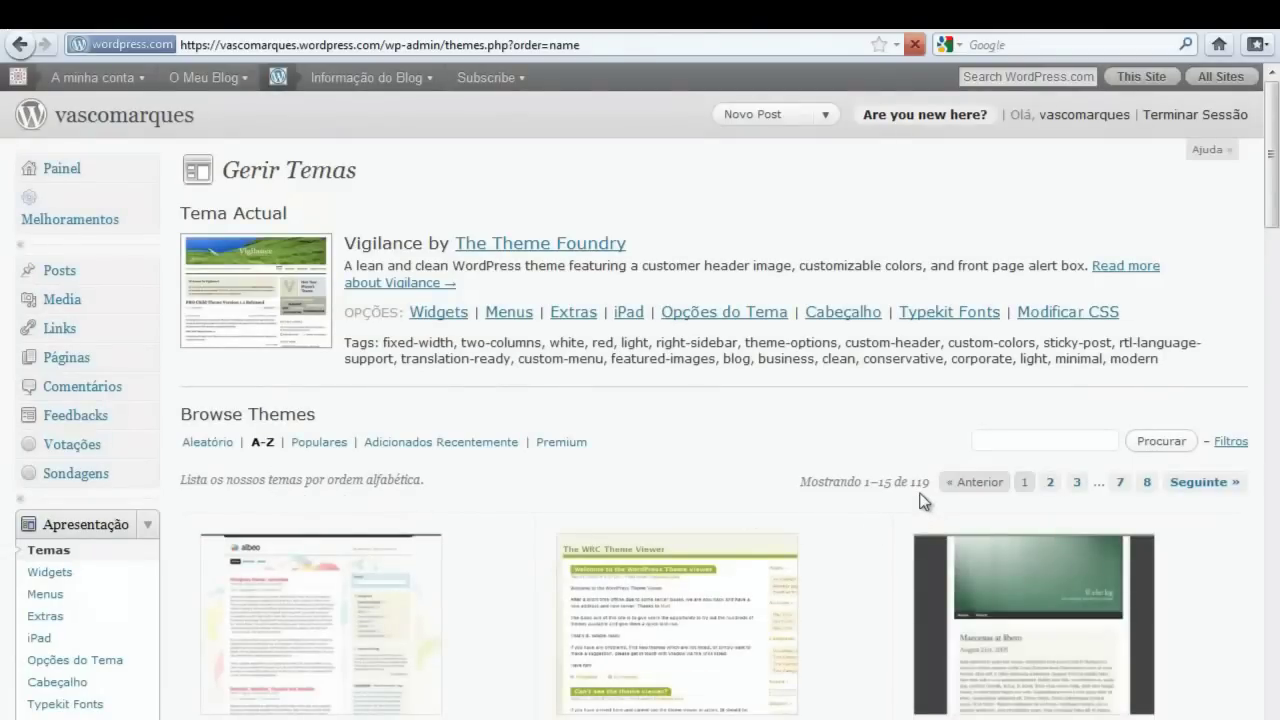
- Preview the blog in the Beach theme, with Vigilance still the current theme
{"action": "scroll", "coordinate": [922, 500], "scroll_direction": "down", "scroll_amount": 6}
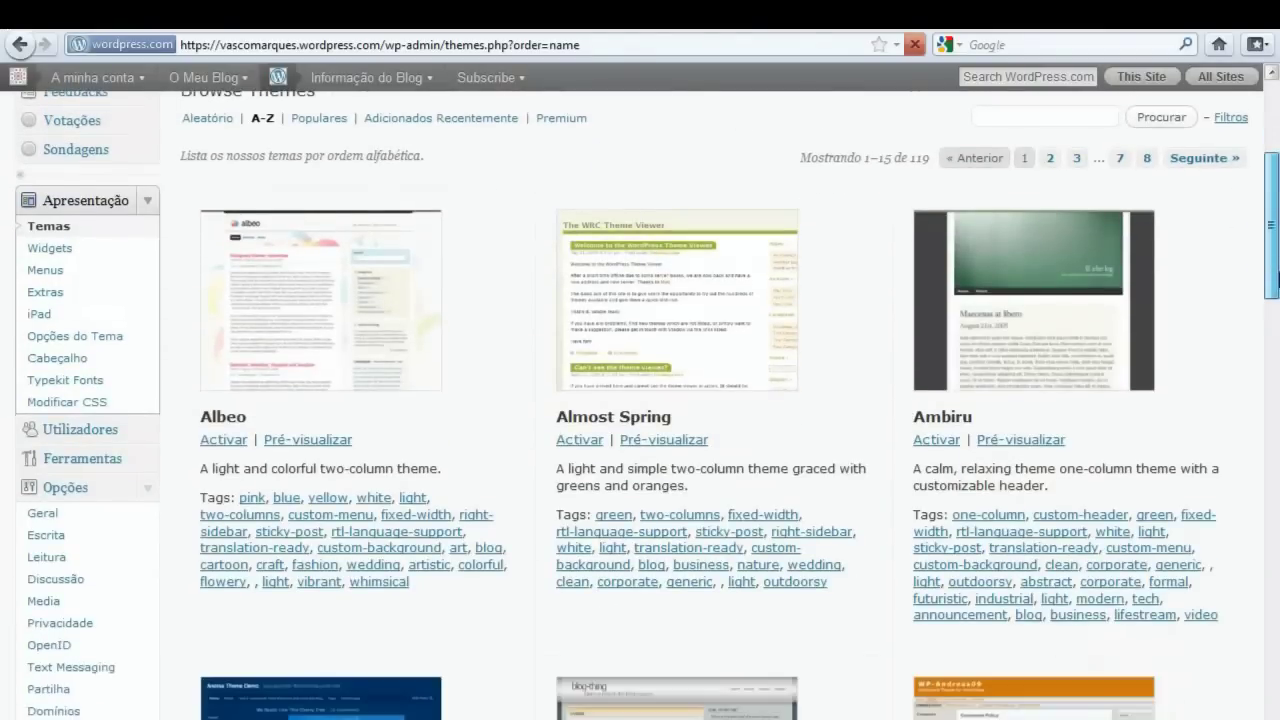
{"action": "scroll", "coordinate": [1157, 440], "scroll_direction": "down", "scroll_amount": 20}
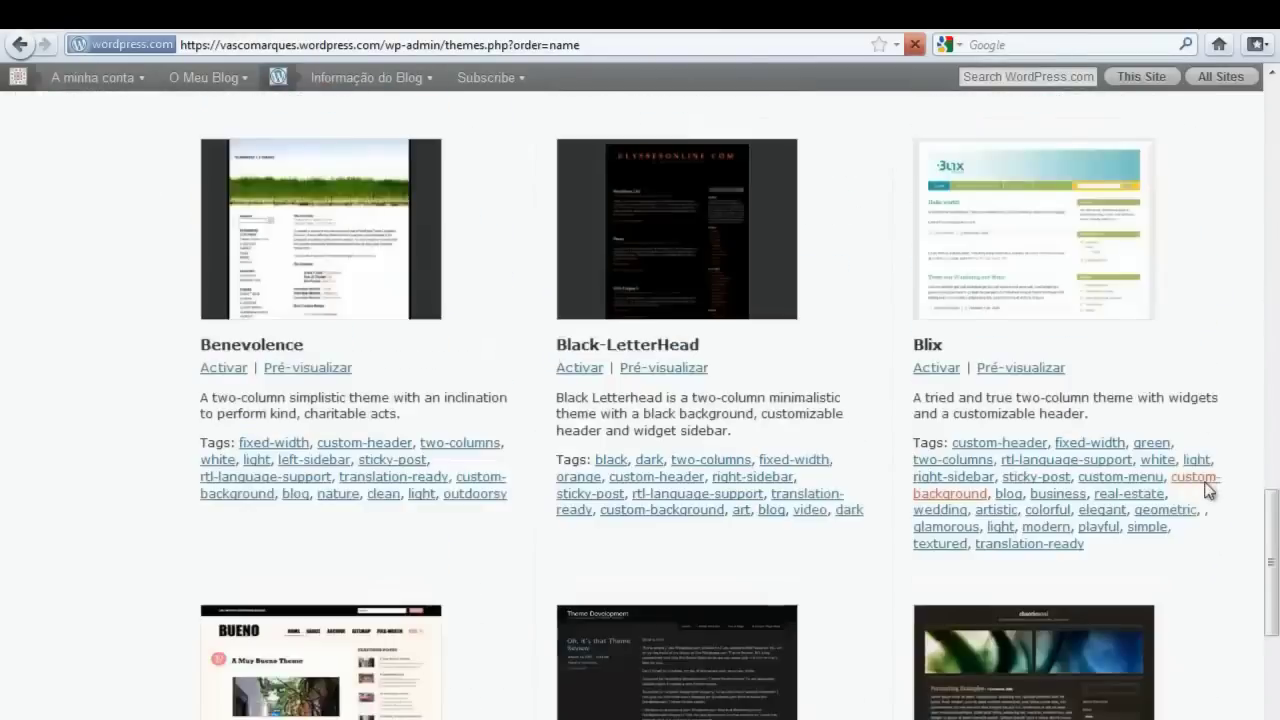
{"action": "scroll", "coordinate": [1206, 500], "scroll_direction": "down", "scroll_amount": 9}
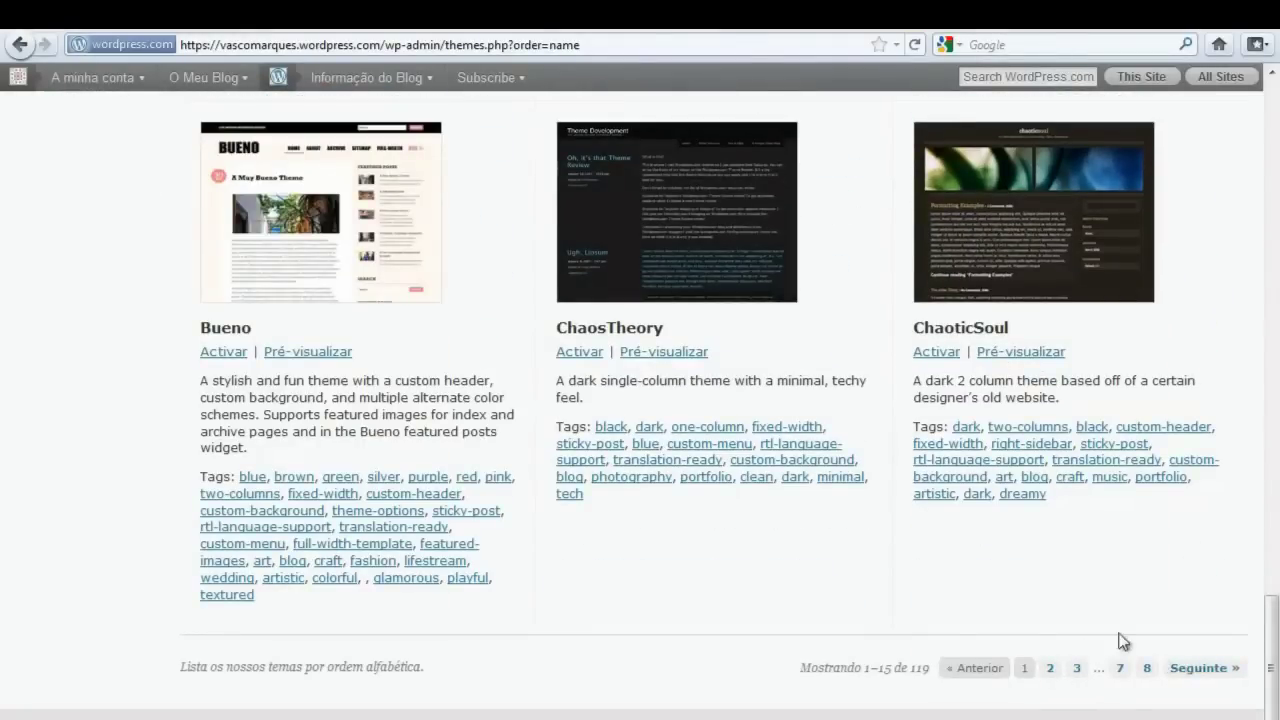
{"action": "scroll", "coordinate": [960, 530], "scroll_direction": "up", "scroll_amount": 20}
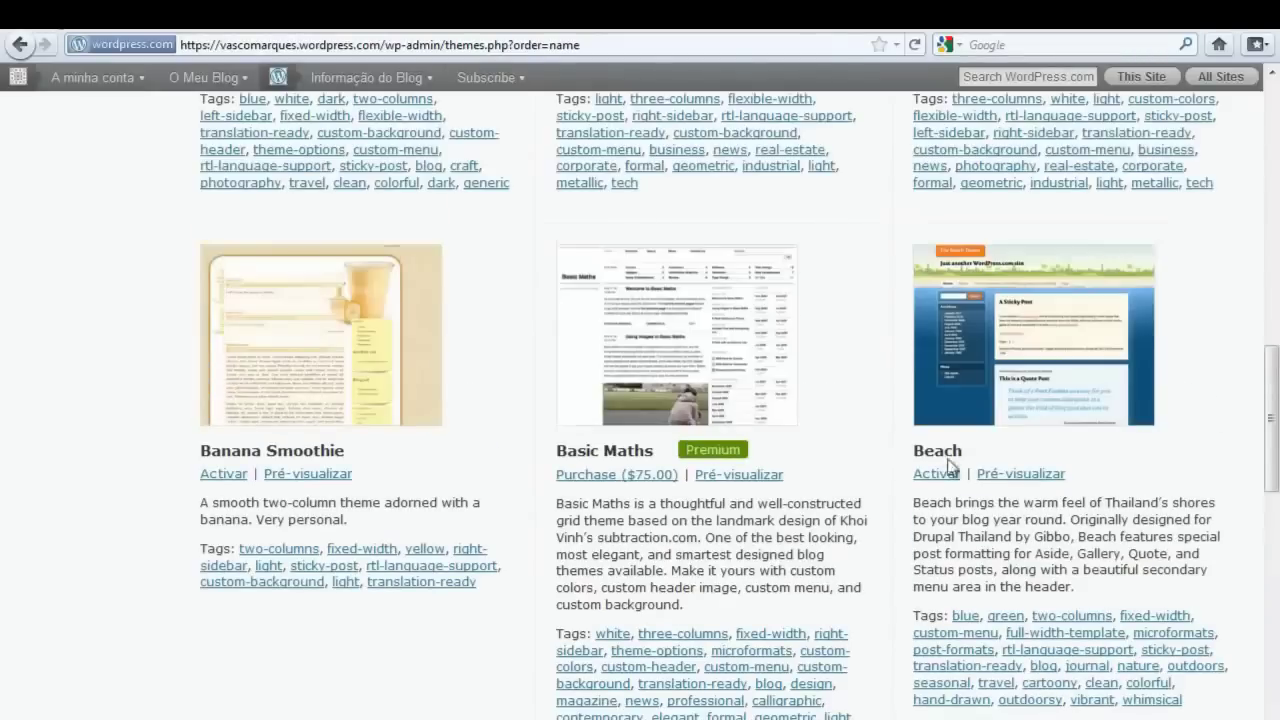
{"action": "left_click", "coordinate": [1000, 477]}
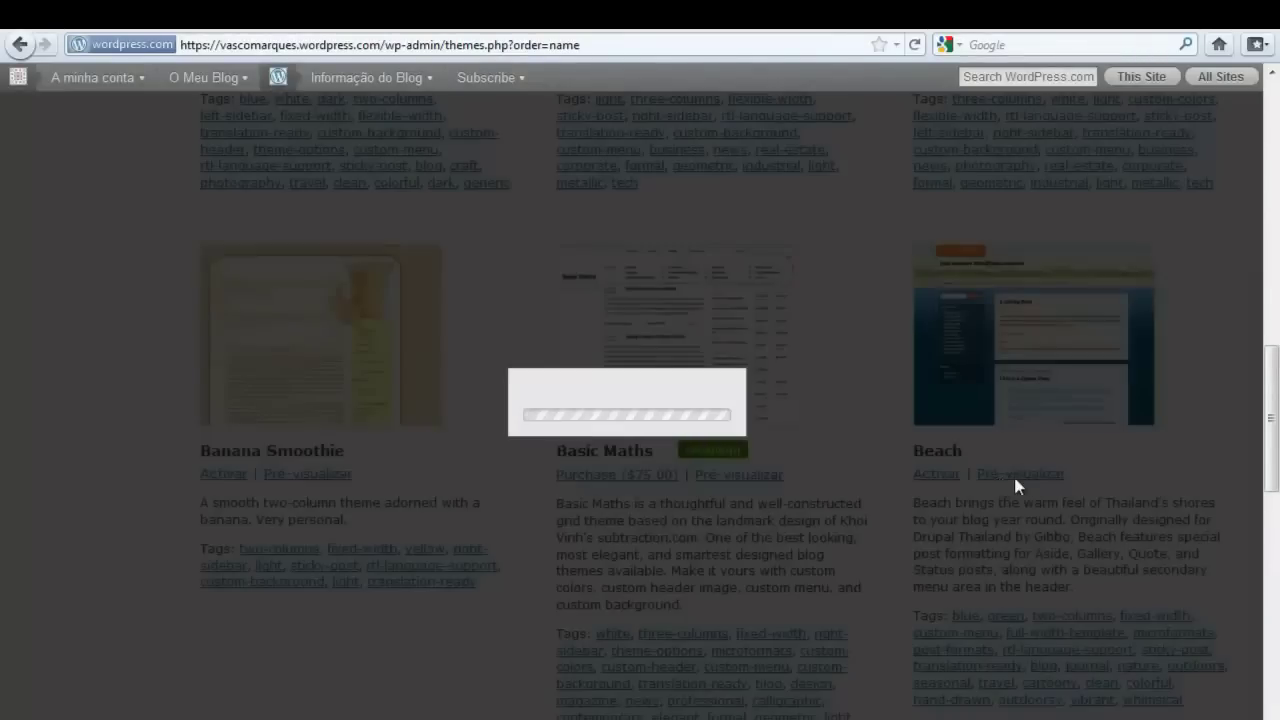